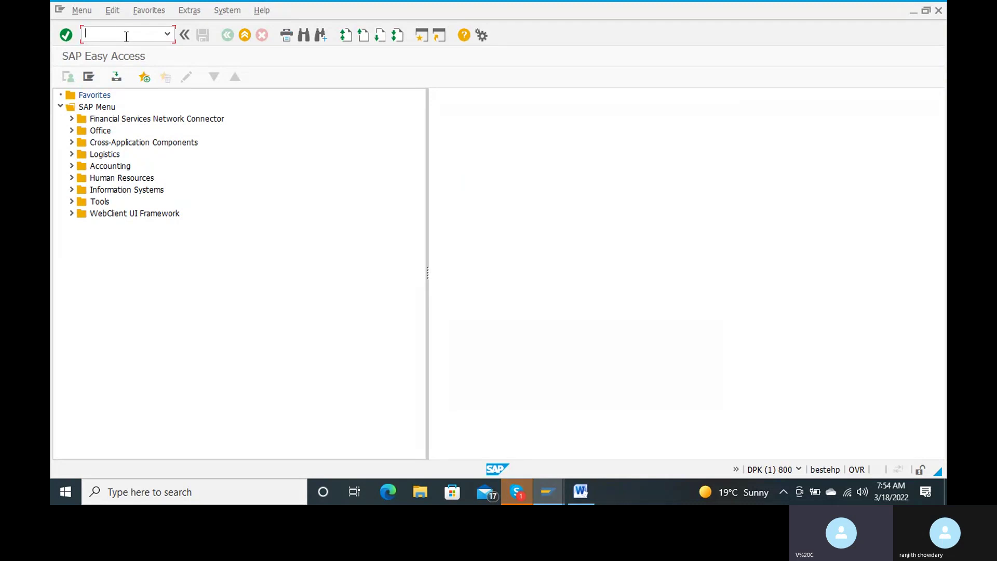
Step: Open transaction FB70 and fill in the customer number with the first suggested entry
text(fb70)
key(Return)
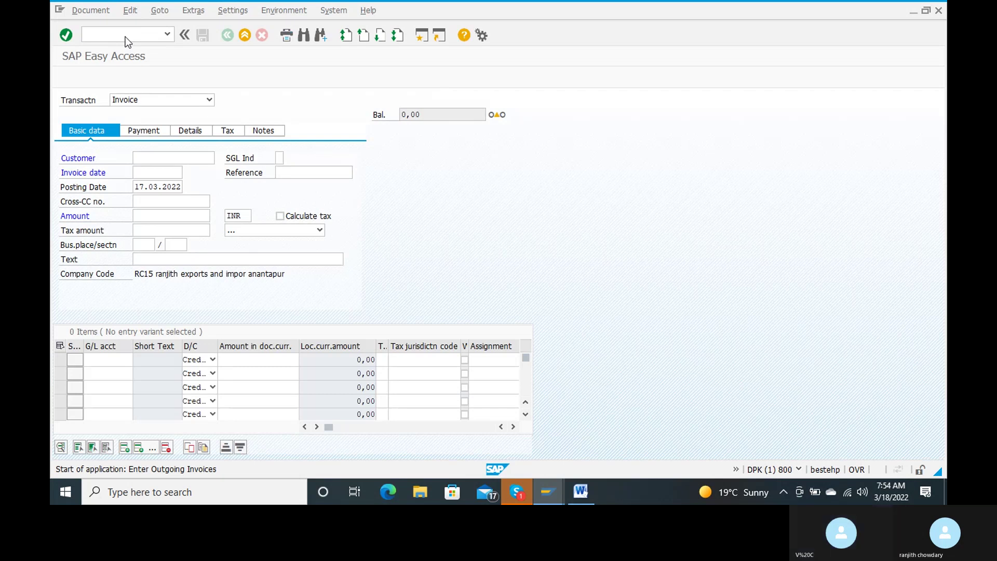
click(176, 164)
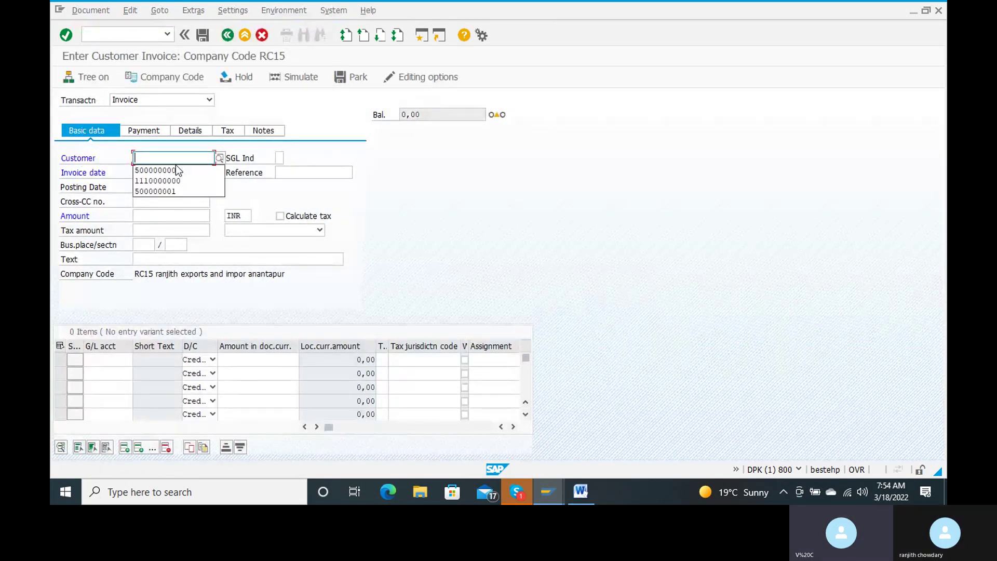
click(173, 169)
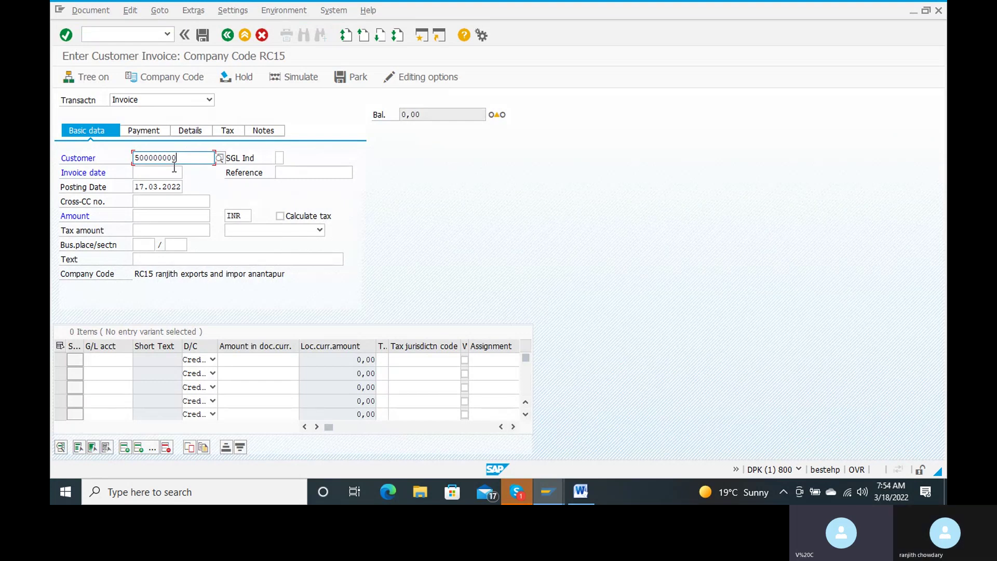
Step: Set the customer invoice date to 17.03.2022
click(162, 174)
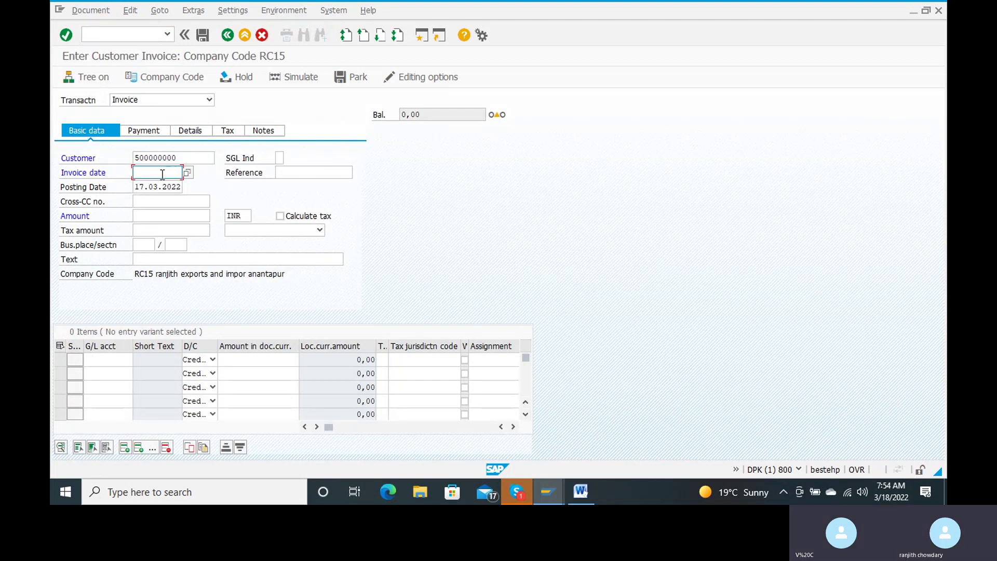
text(17)
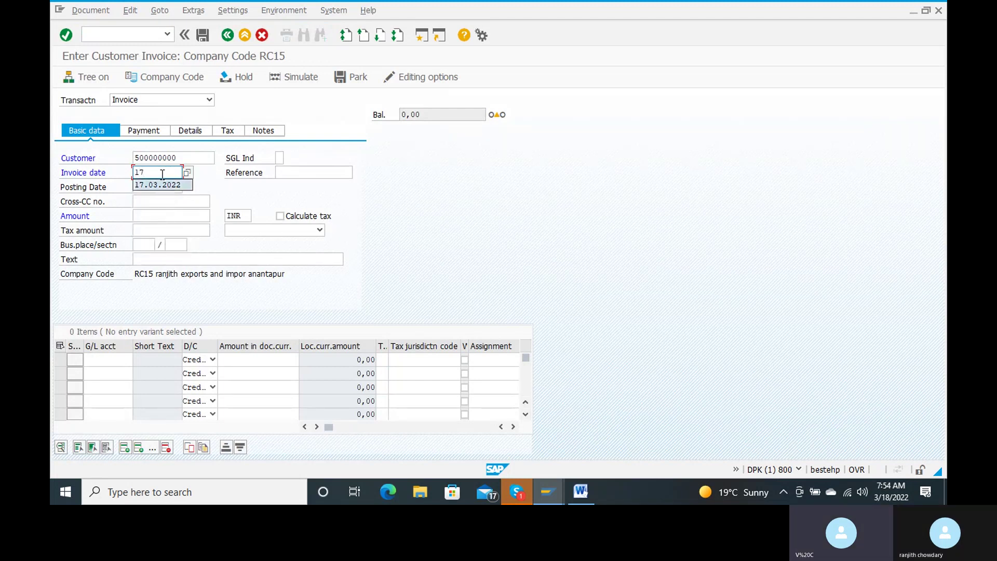
key(Down)
key(Return)
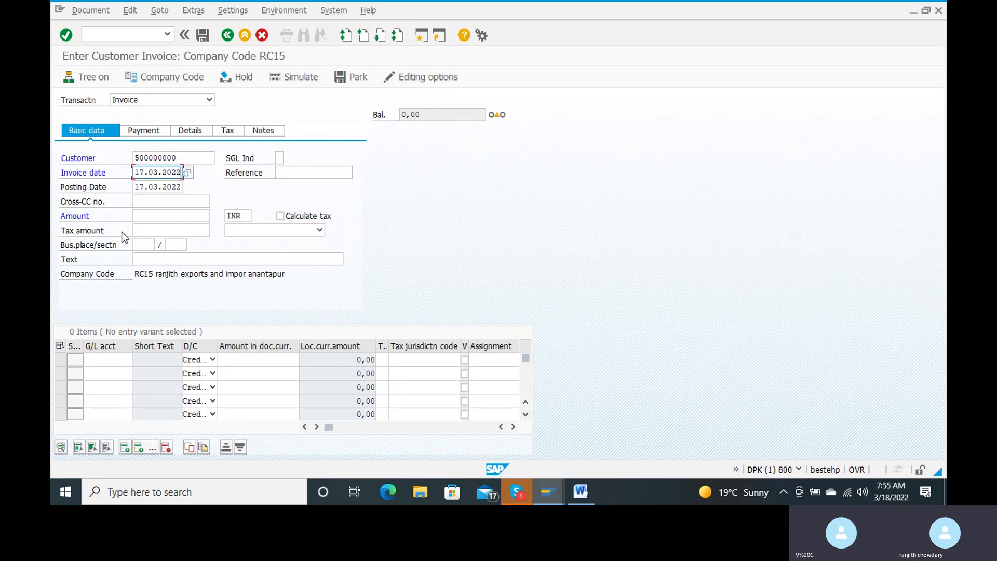
Step: Set the invoice amount to 200000 and the text to "selling material to customer"
click(144, 216)
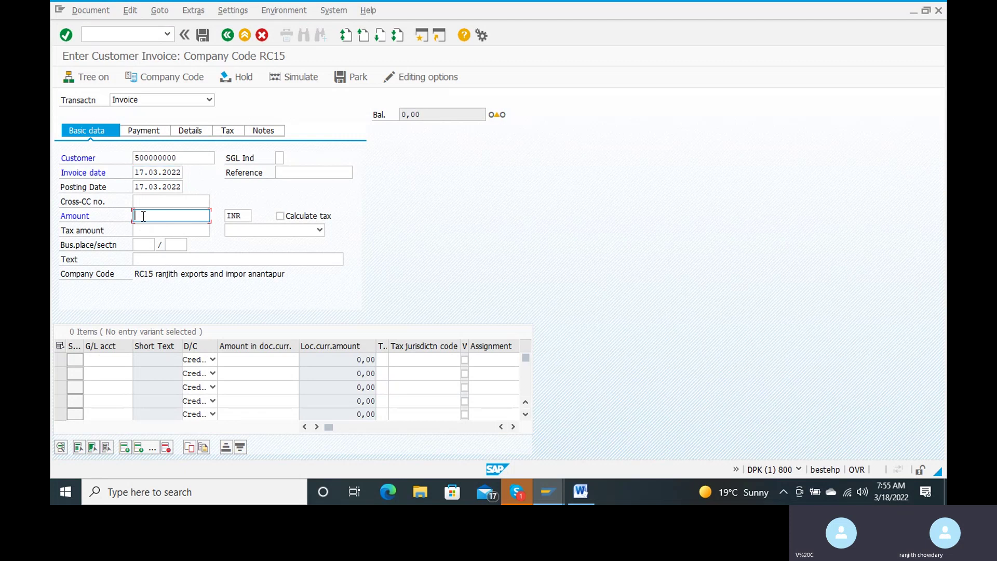
click(144, 216)
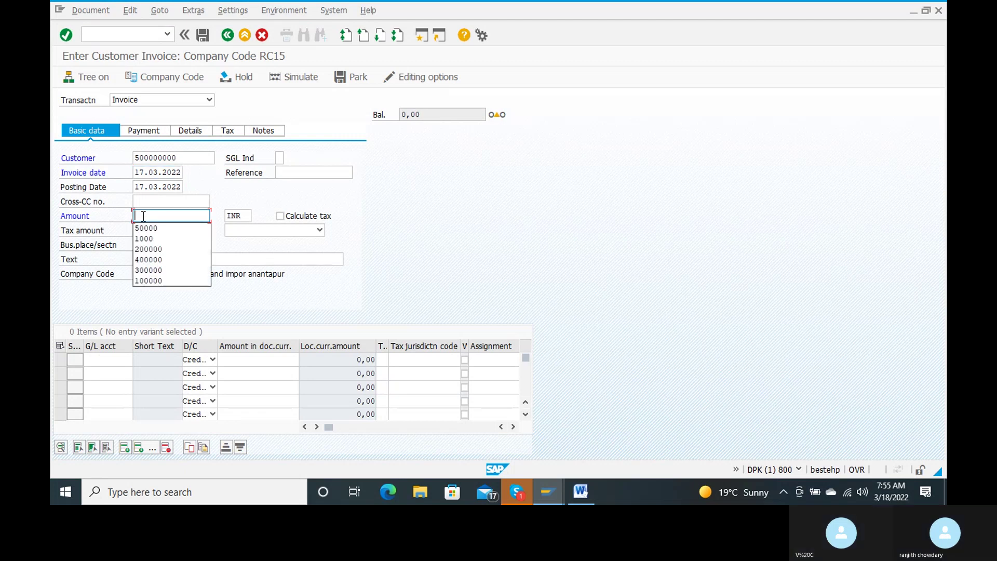
click(149, 249)
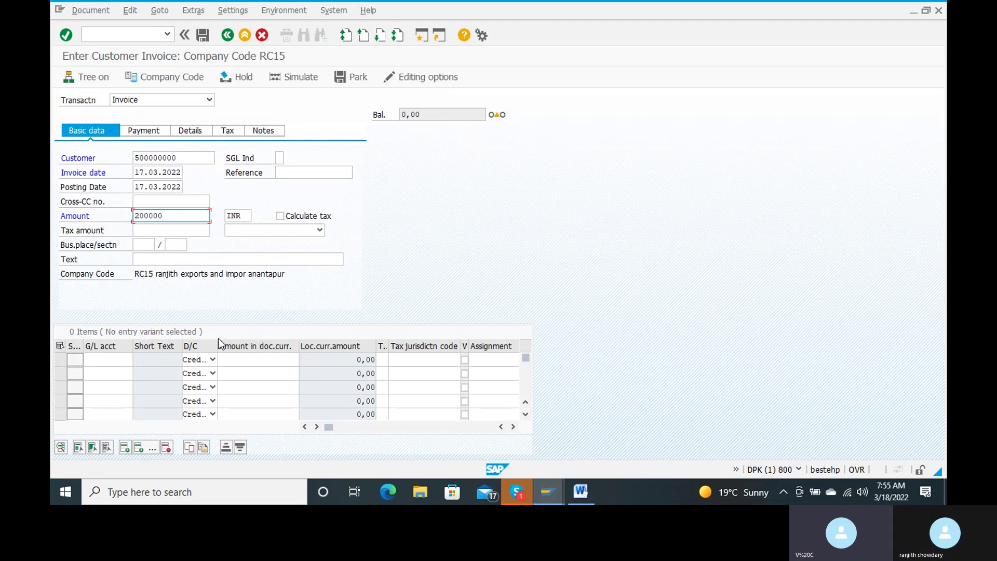
click(172, 259)
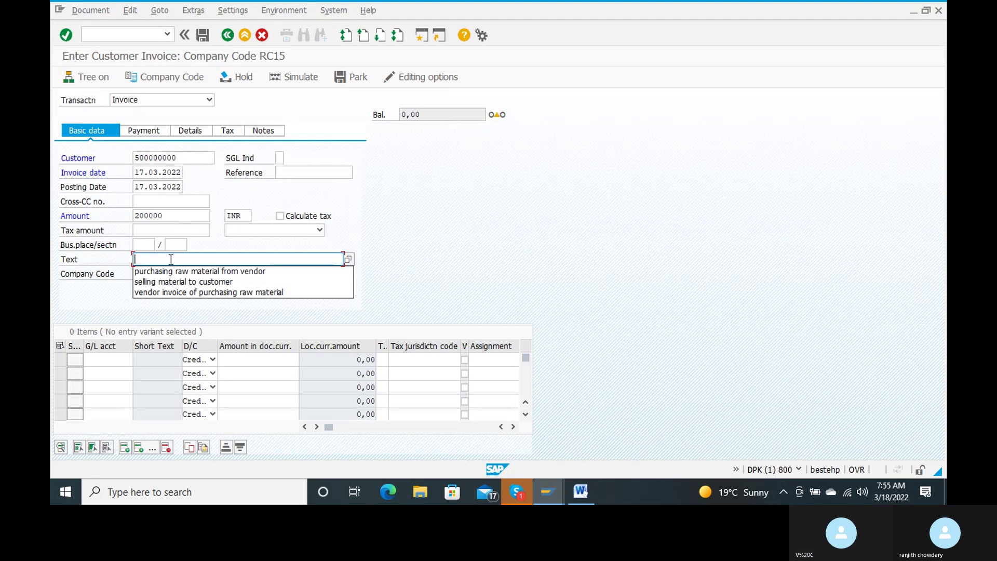
click(186, 283)
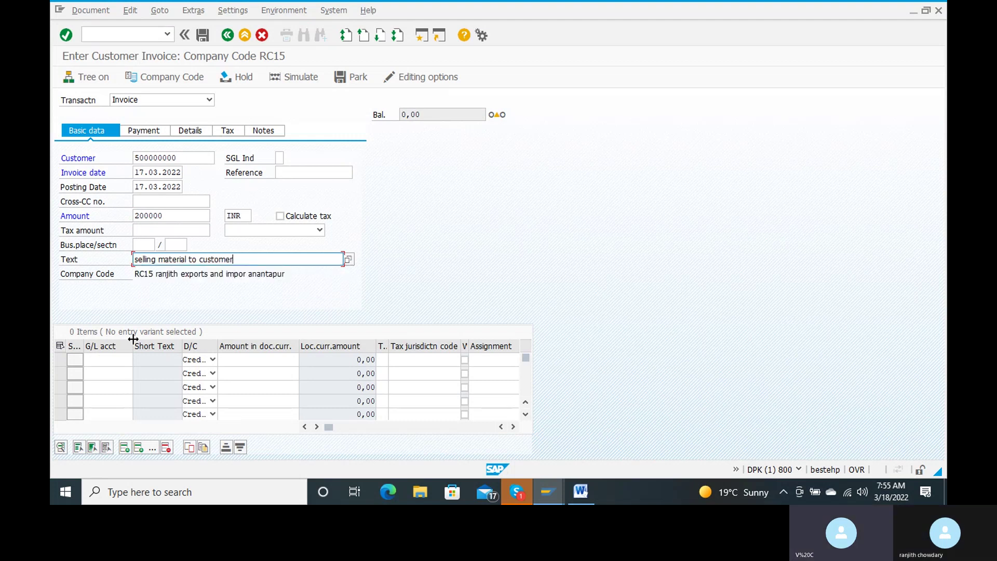
Step: Look up the G/L accounts in the chart of accounts and assign the sales account to the first line item
click(109, 360)
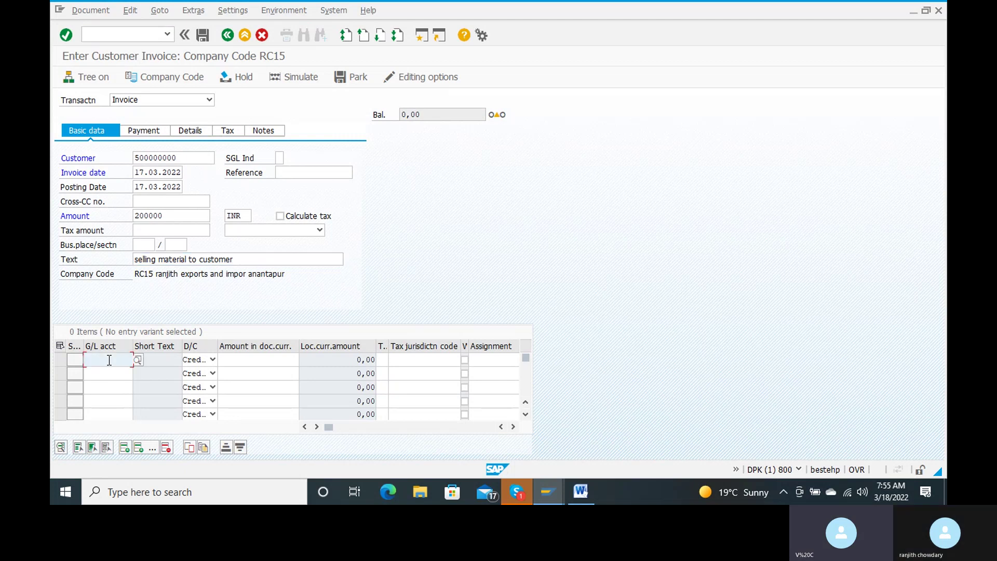
click(136, 359)
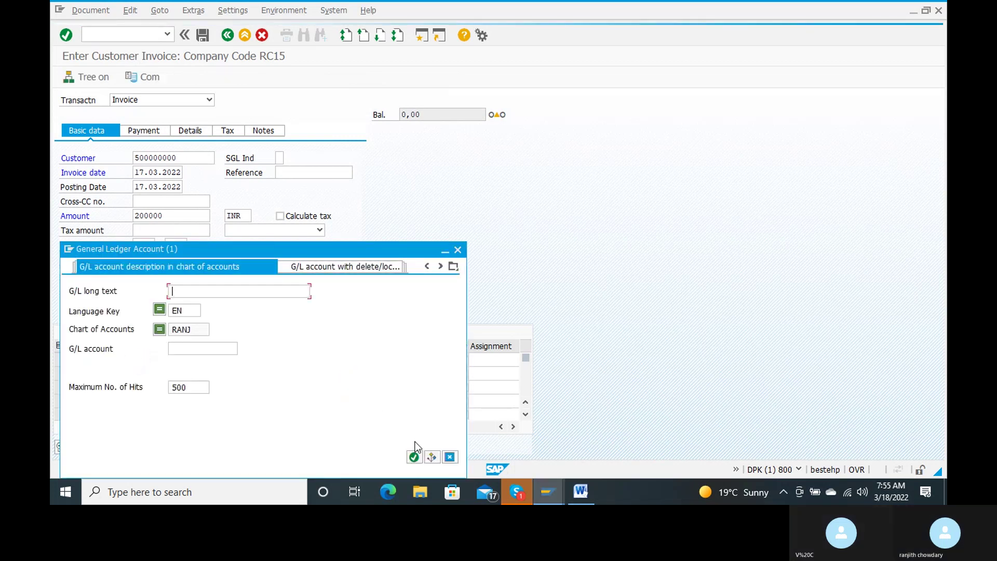
click(413, 457)
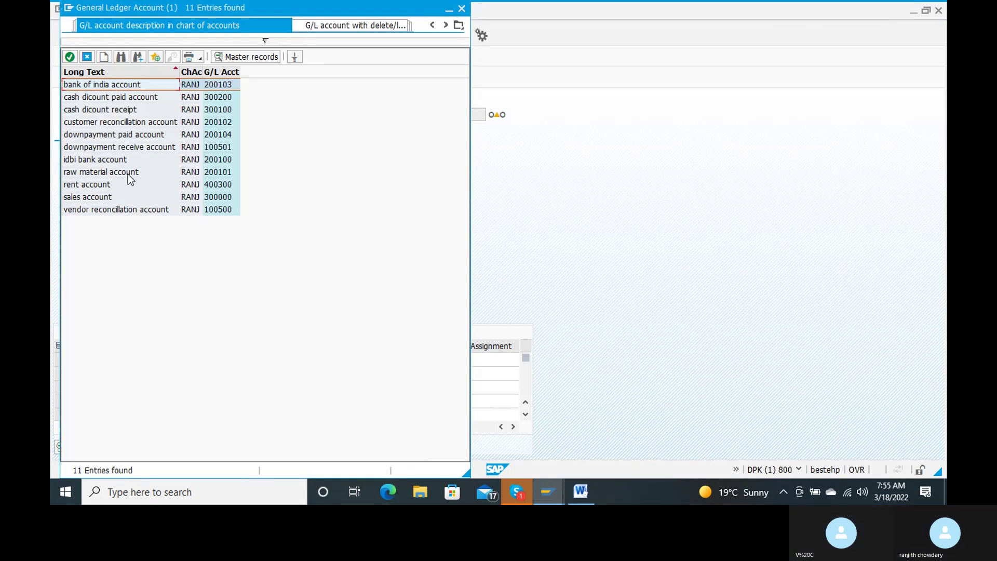
click(106, 197)
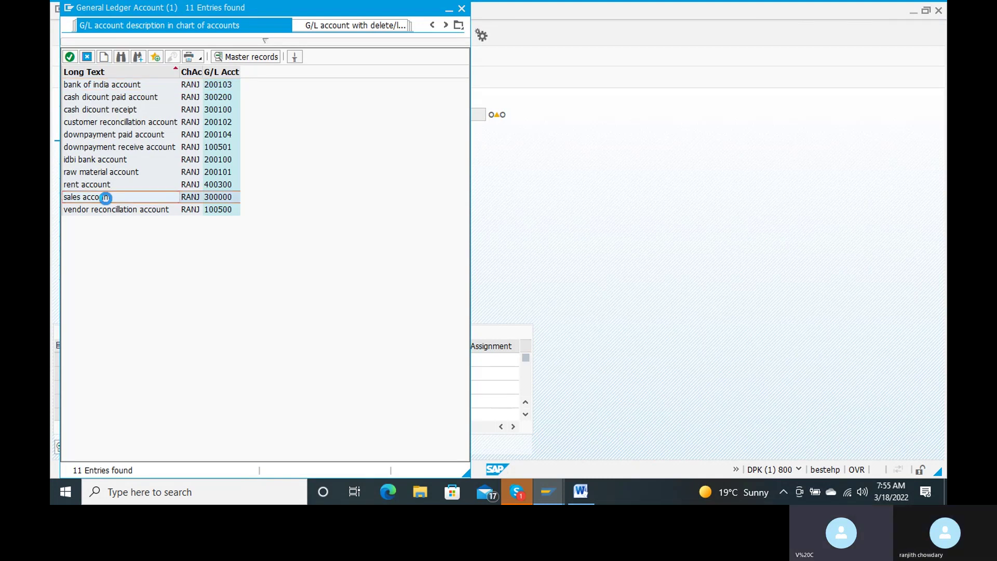
double_click(105, 197)
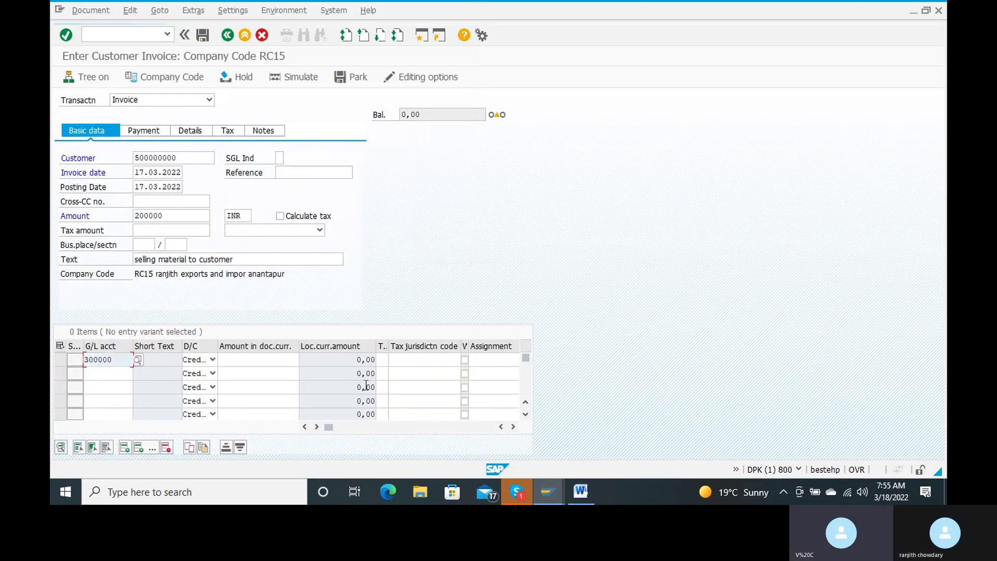
Step: Set the sales line item's document-currency amount to 200000 and validate the invoice entries
click(281, 367)
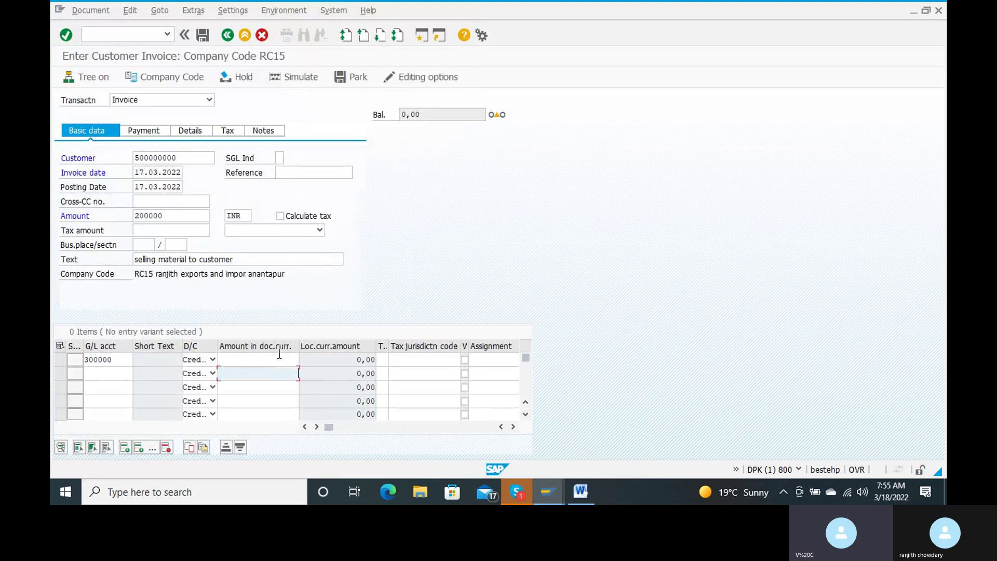
click(279, 358)
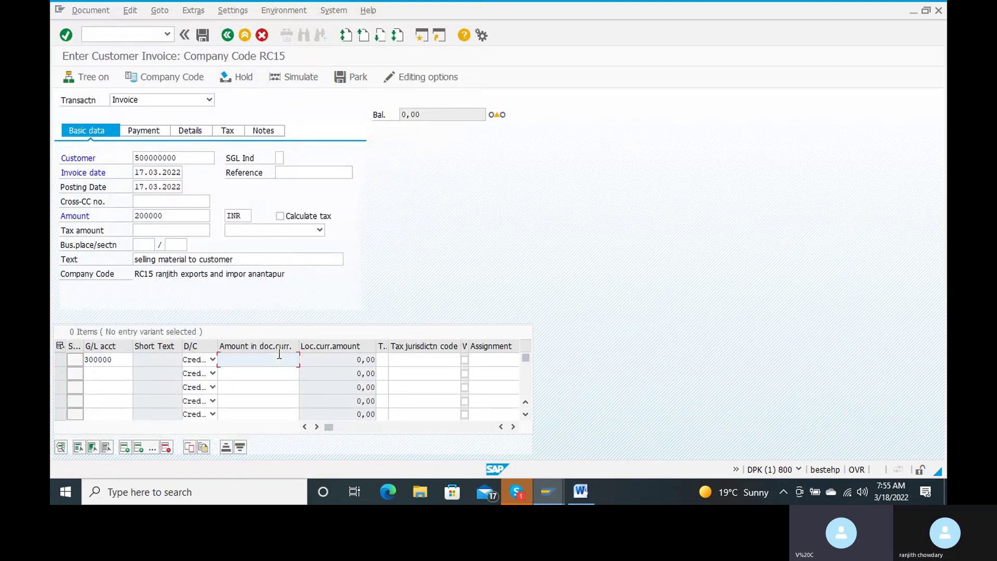
click(279, 356)
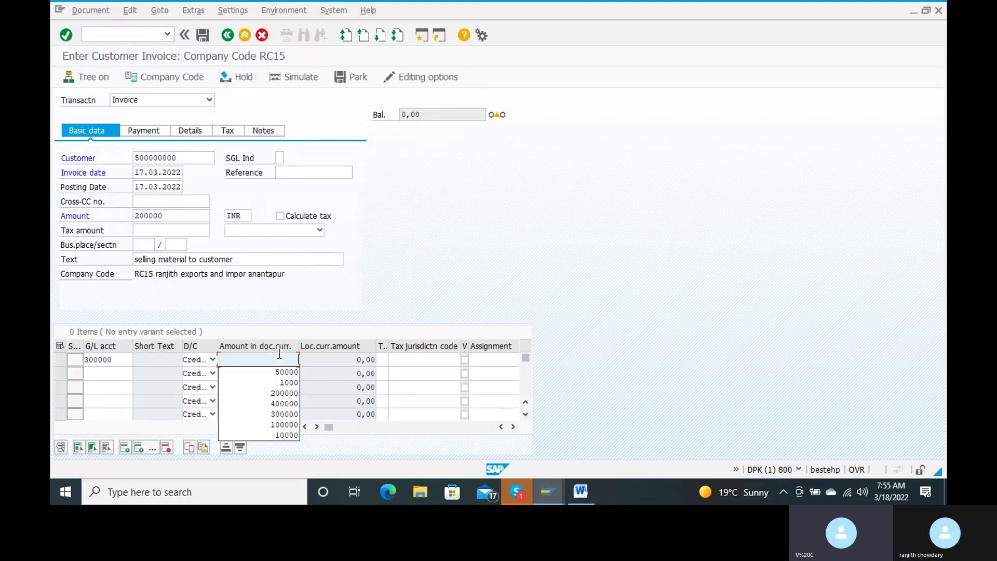
click(279, 393)
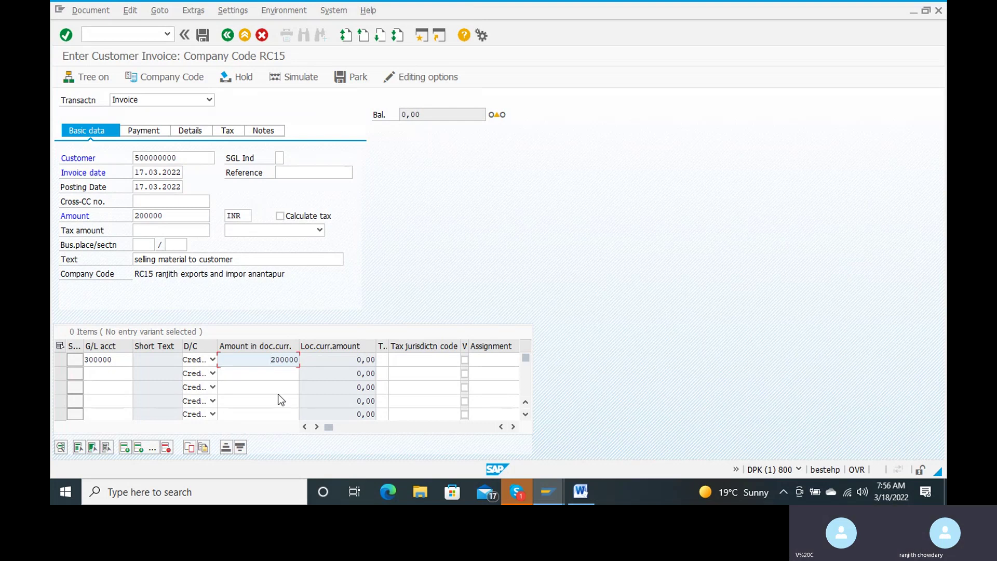
key(Return)
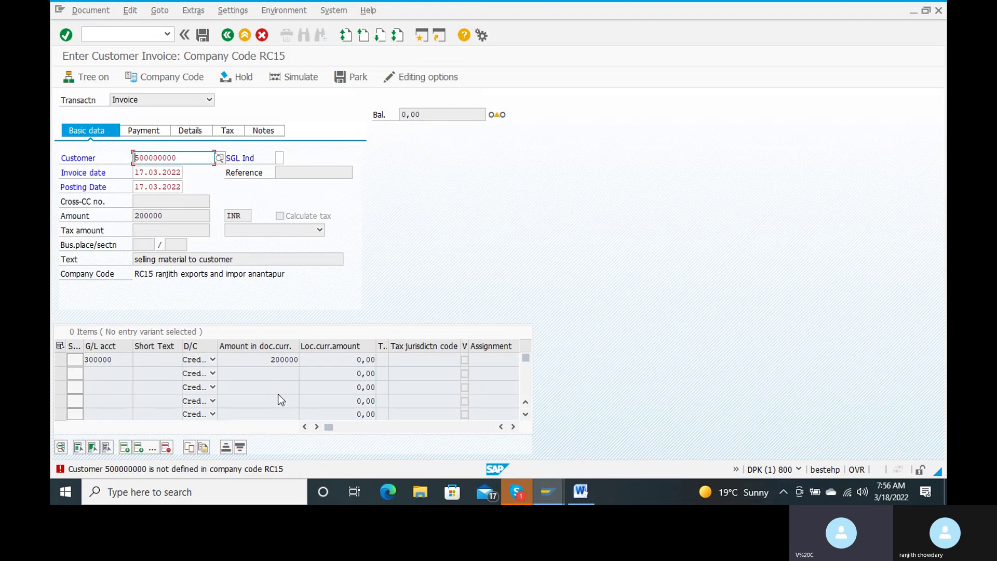
Step: Try to clear the customer number and revalidate the invoice
click(193, 158)
key(BackSpace)
key(BackSpace)
key(BackSpace)
key(BackSpace)
key(BackSpace)
key(BackSpace)
key(BackSpace)
key(Return)
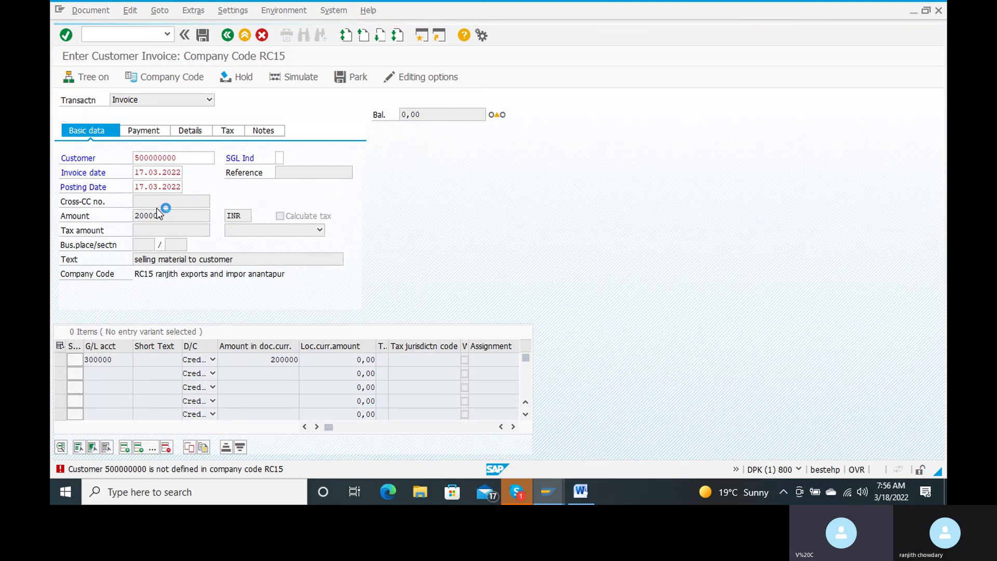
Step: Search the customers by postal code, replace the invoice's customer with the matching entry, and validate the invoice
click(220, 158)
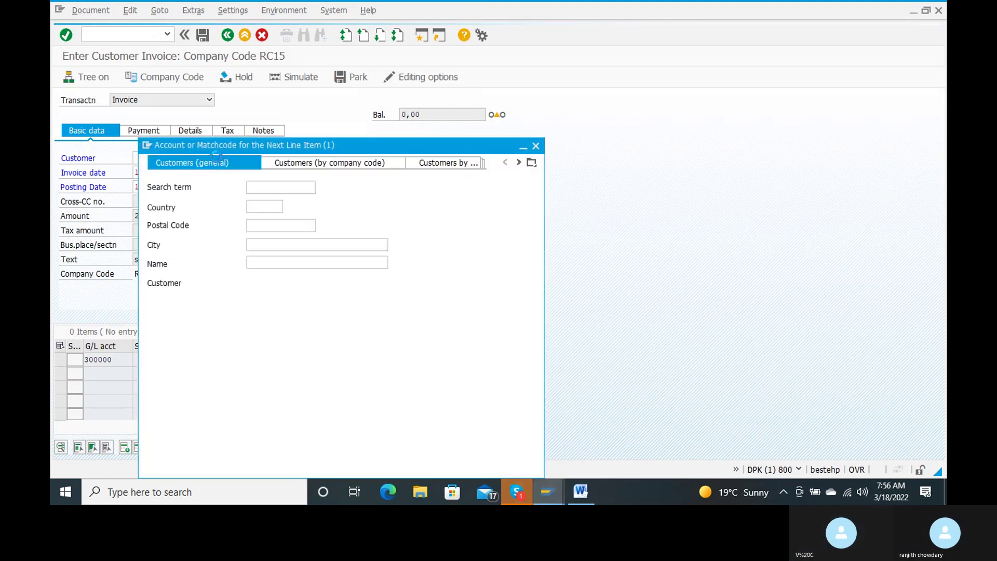
click(265, 224)
text(515001)
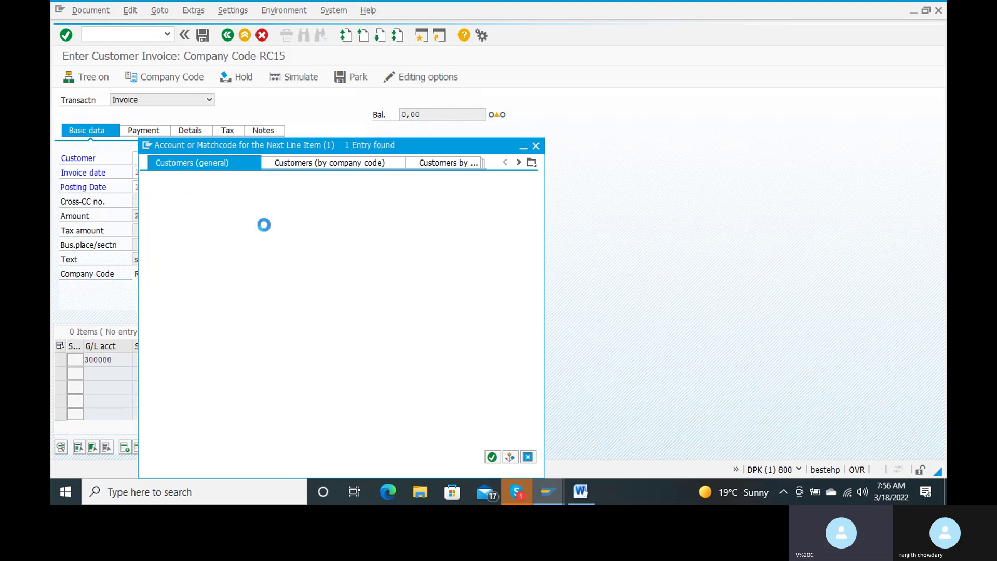
key(Return)
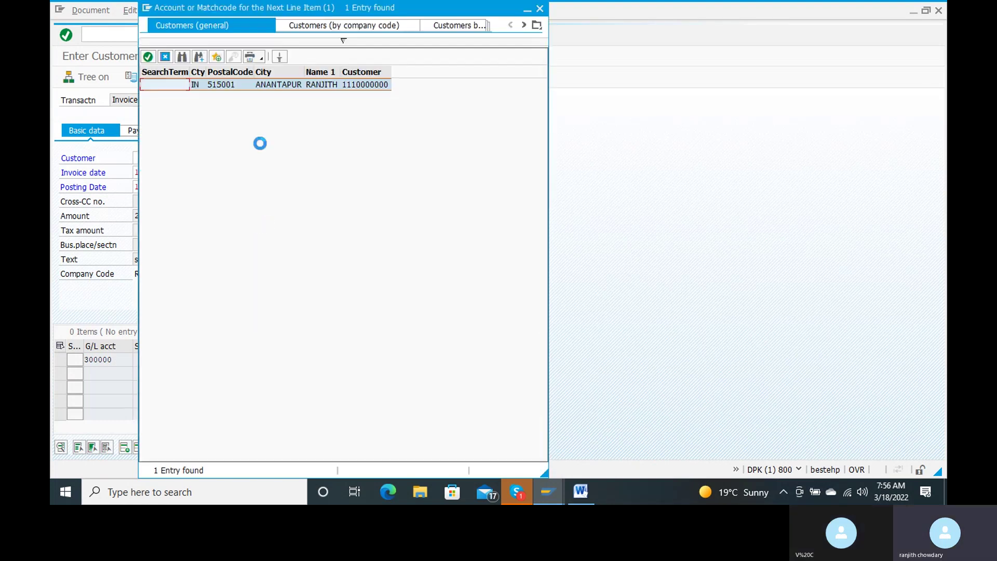
double_click(238, 85)
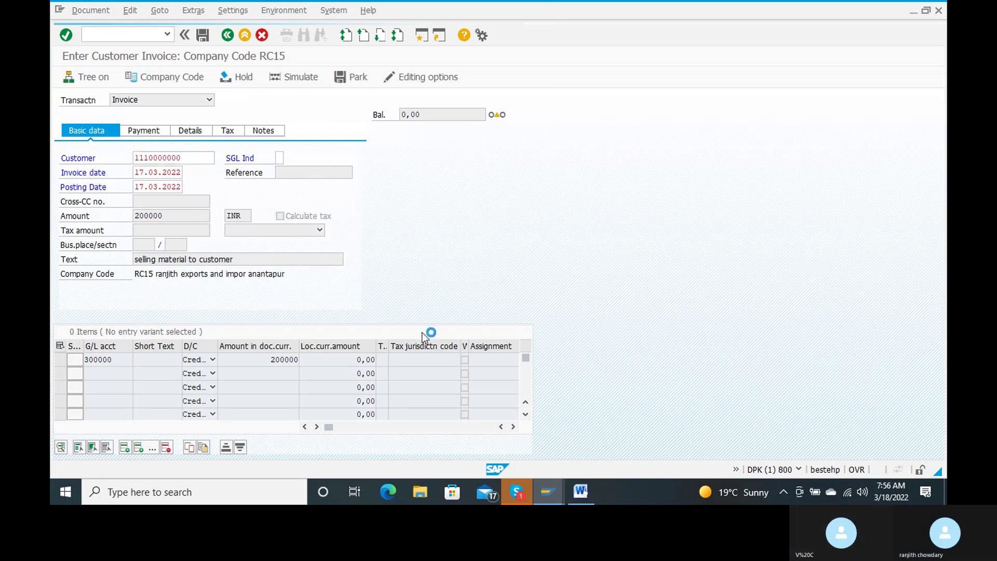
key(Return)
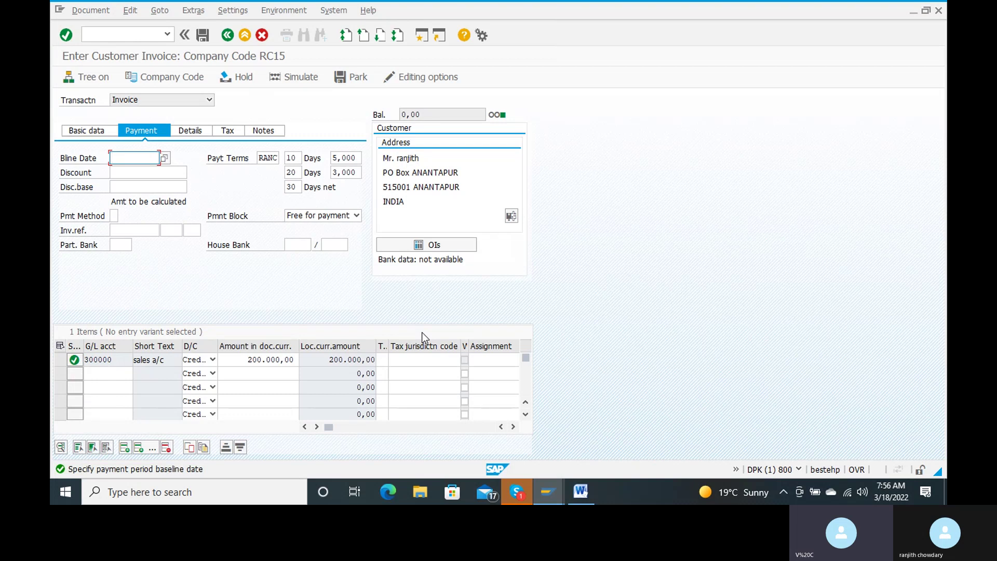
Step: Set the payment baseline date to 18.03.2022 and confirm it
text(18.)
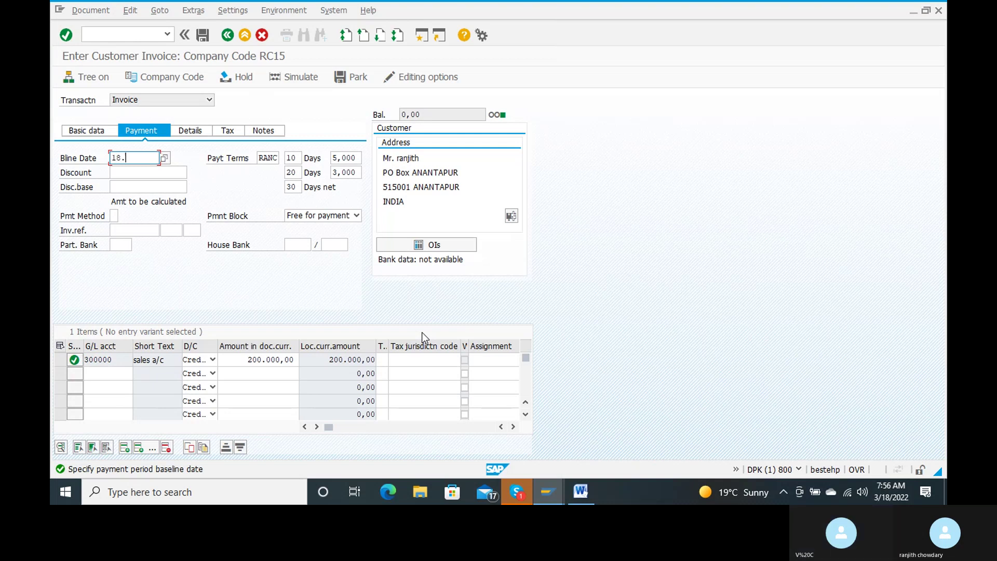
text(03.2022)
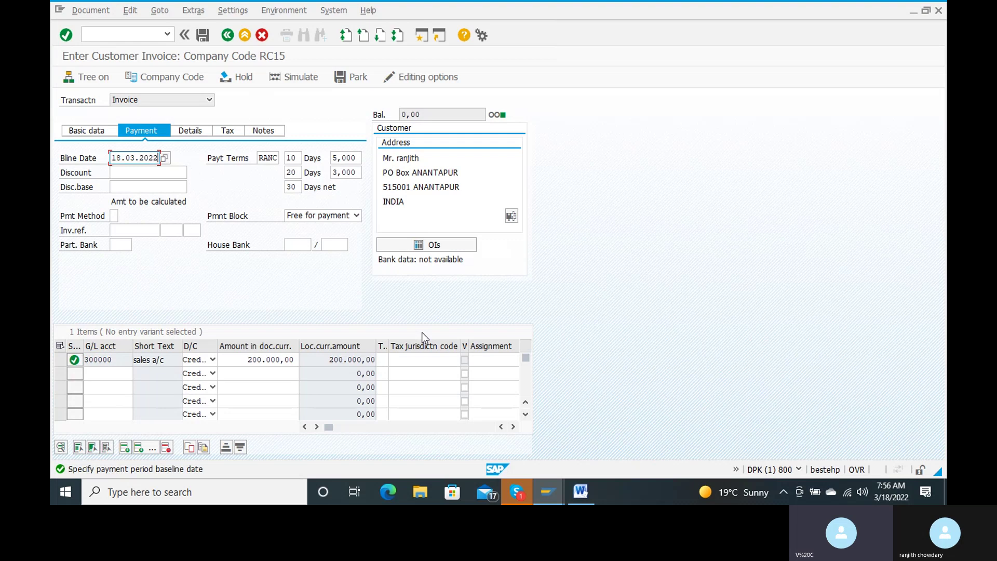
key(Return)
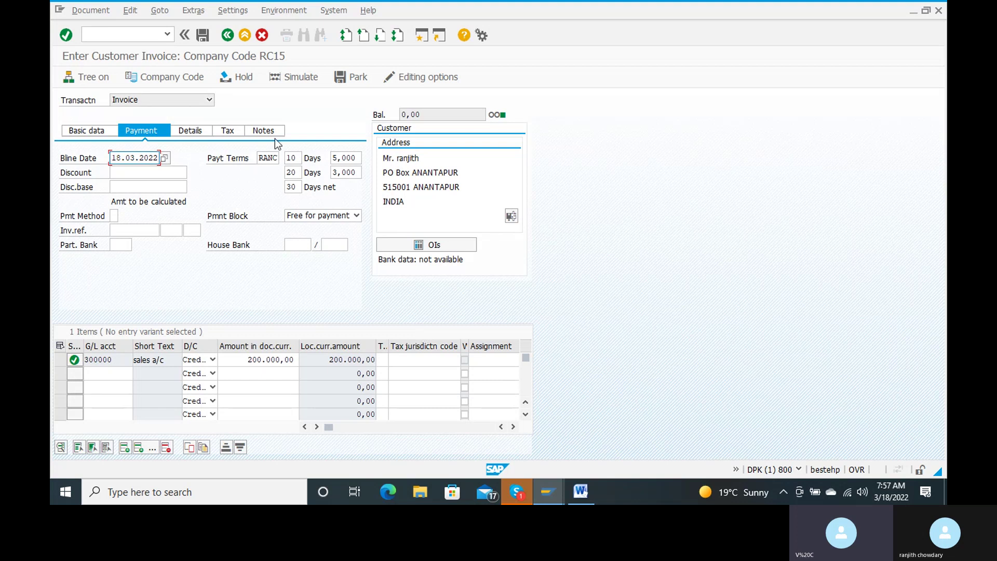
Step: Simulate the customer invoice and post the document
click(298, 77)
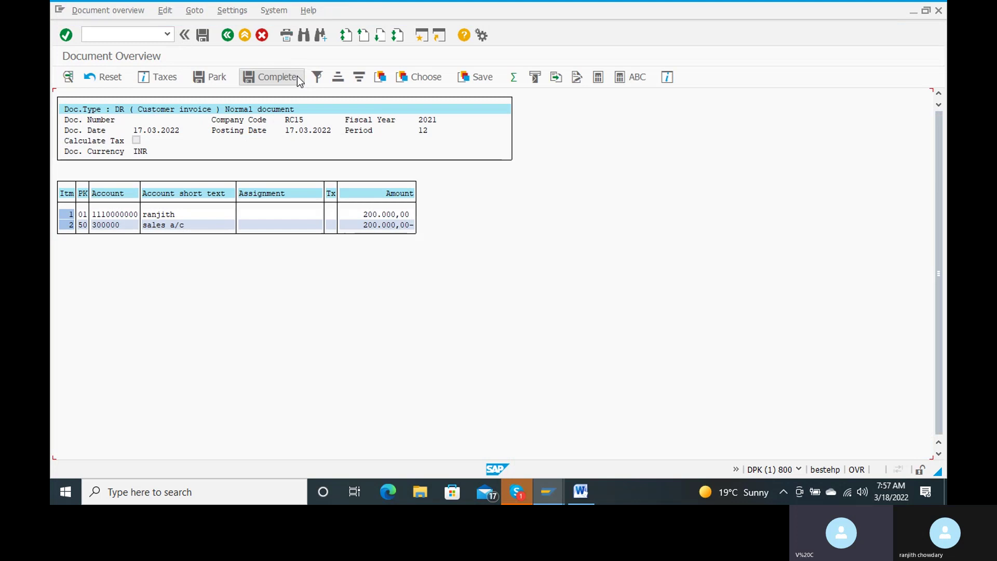
click(202, 35)
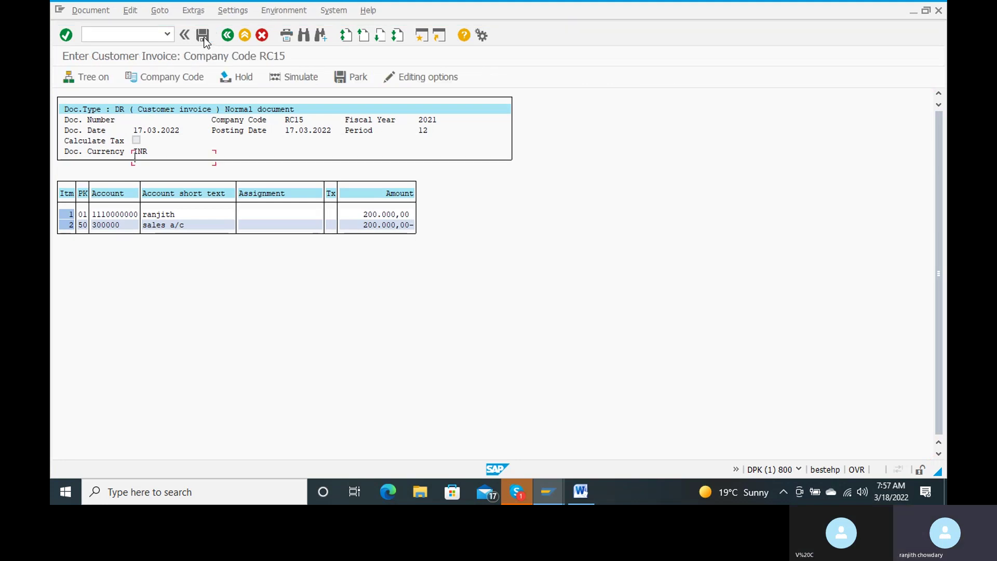
click(204, 36)
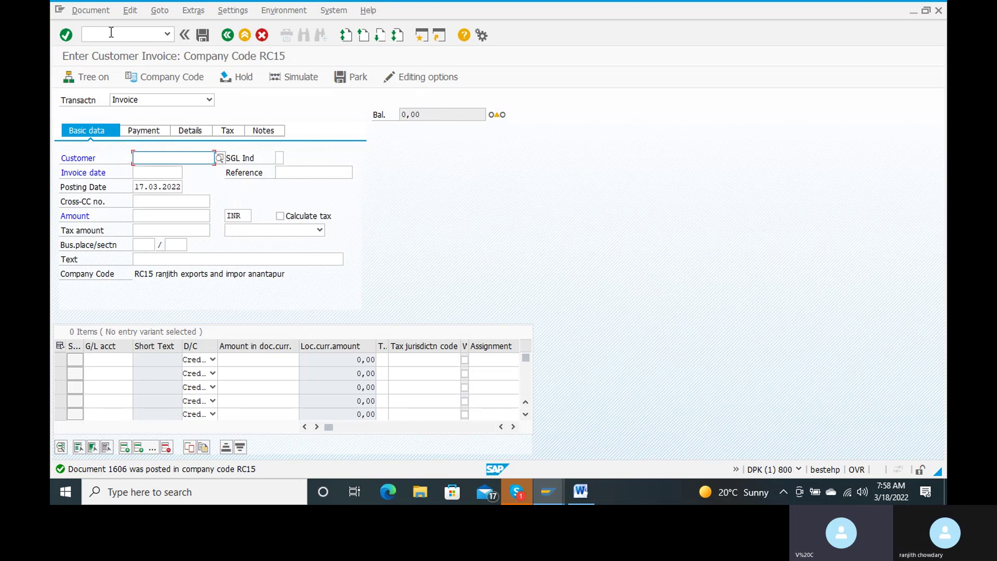
Step: Switch to Word to check the transaction codes in the customer payment terms procedure, and return to SAP
key(alt+Tab)
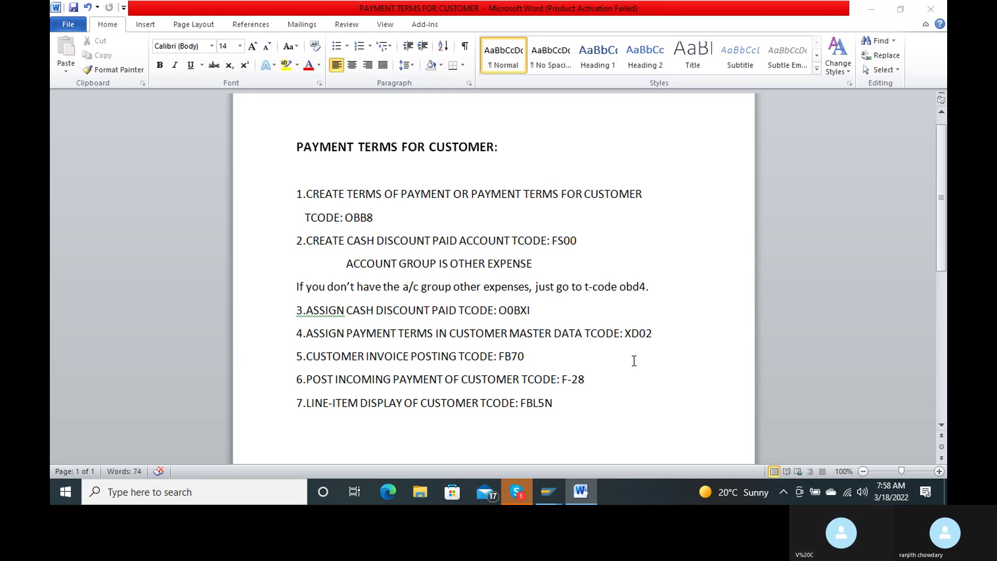
key(alt+Tab)
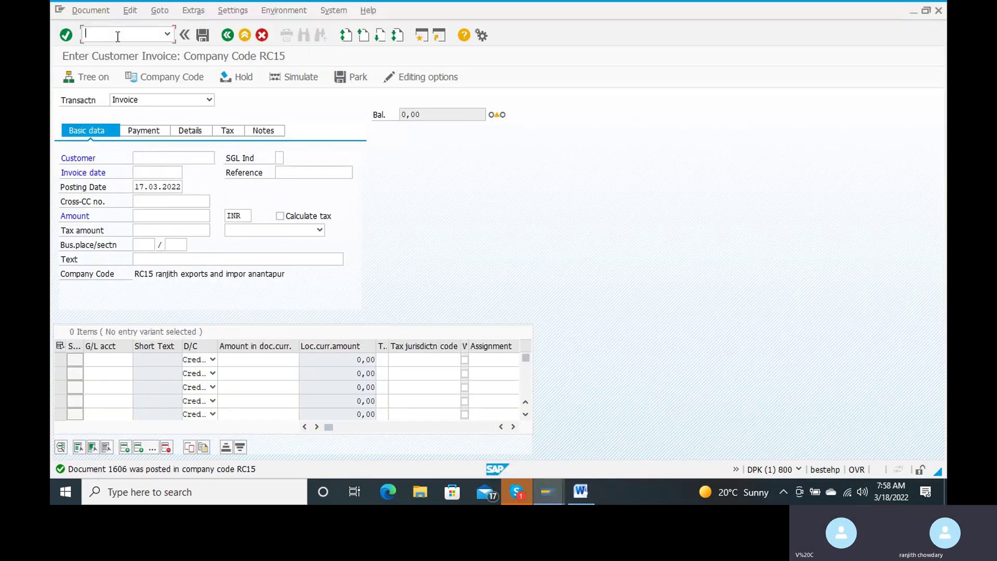
Step: Leave the customer invoice entry and open the incoming payment posting transaction with /nf-28
text(/n)
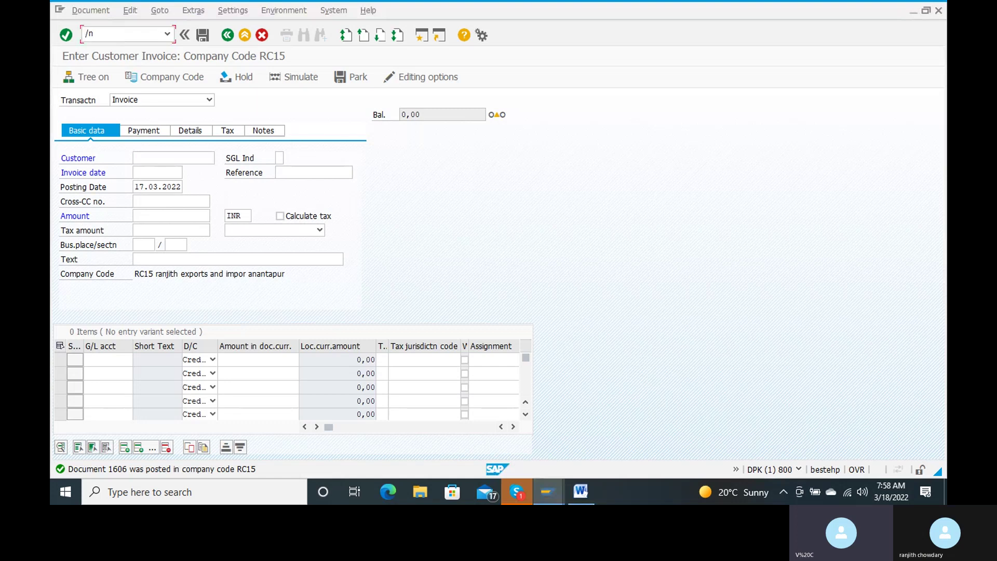
text(f-28)
key(Return)
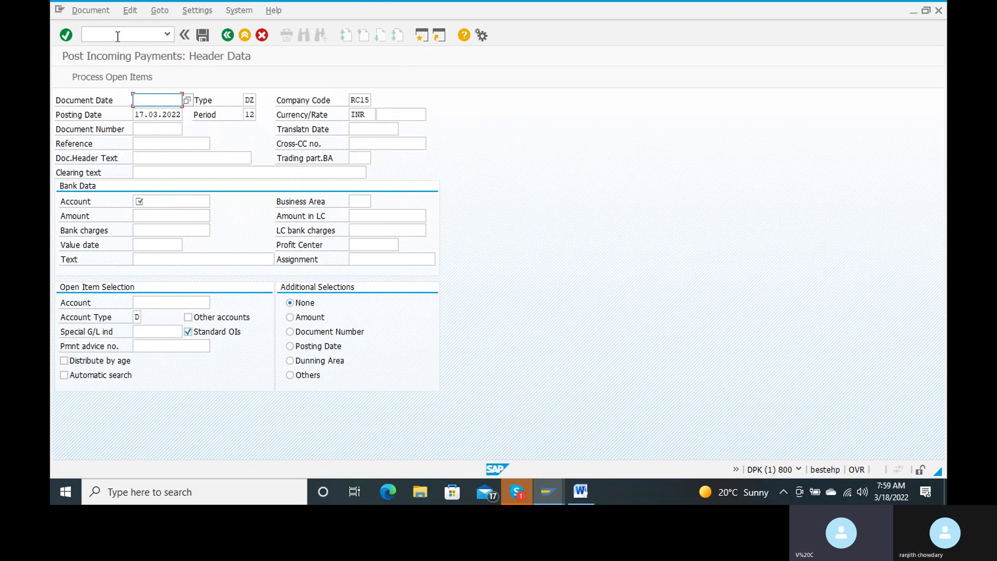
Step: Set the incoming payment's document date to 18.03.2022
key(BackSpace)
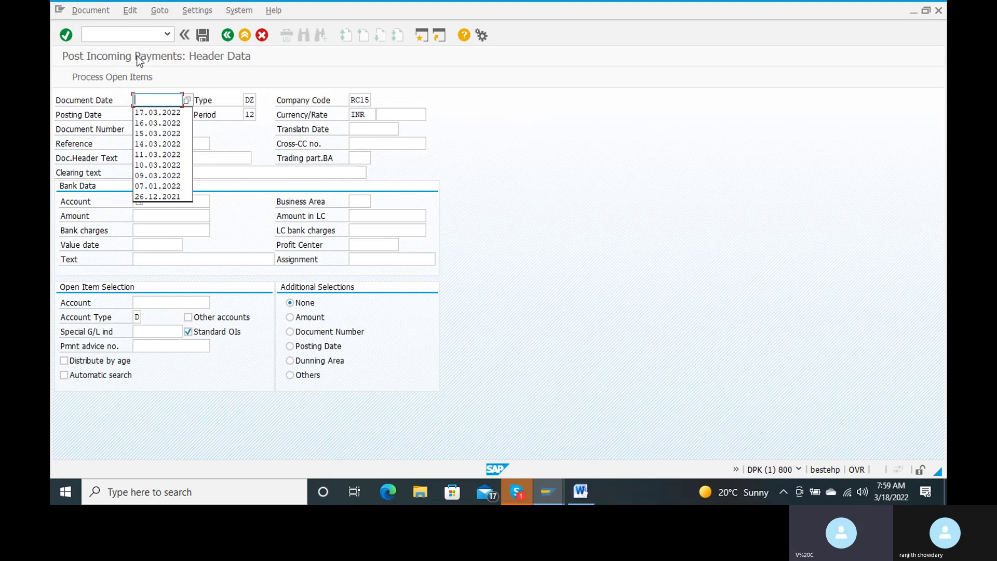
click(151, 113)
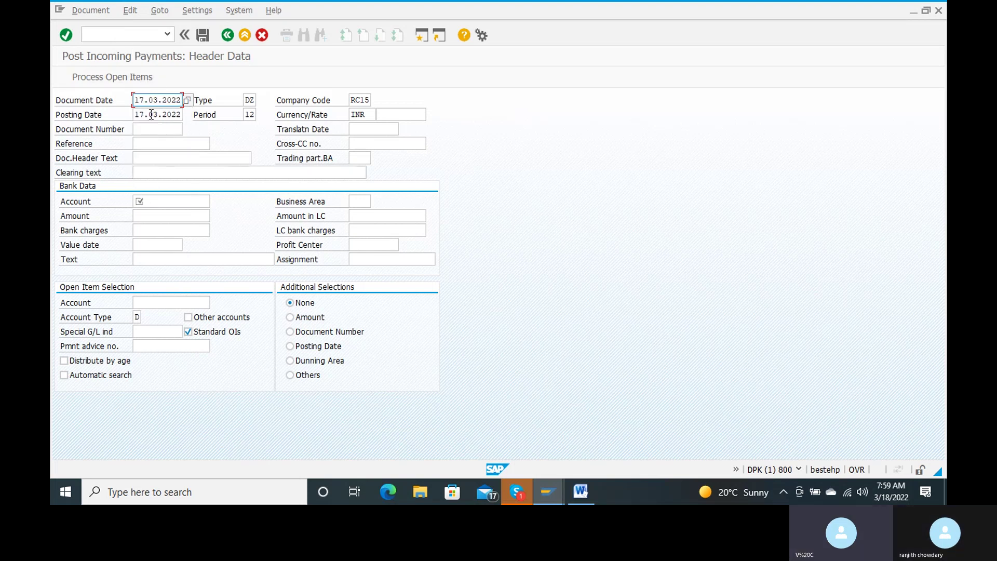
key(Left)
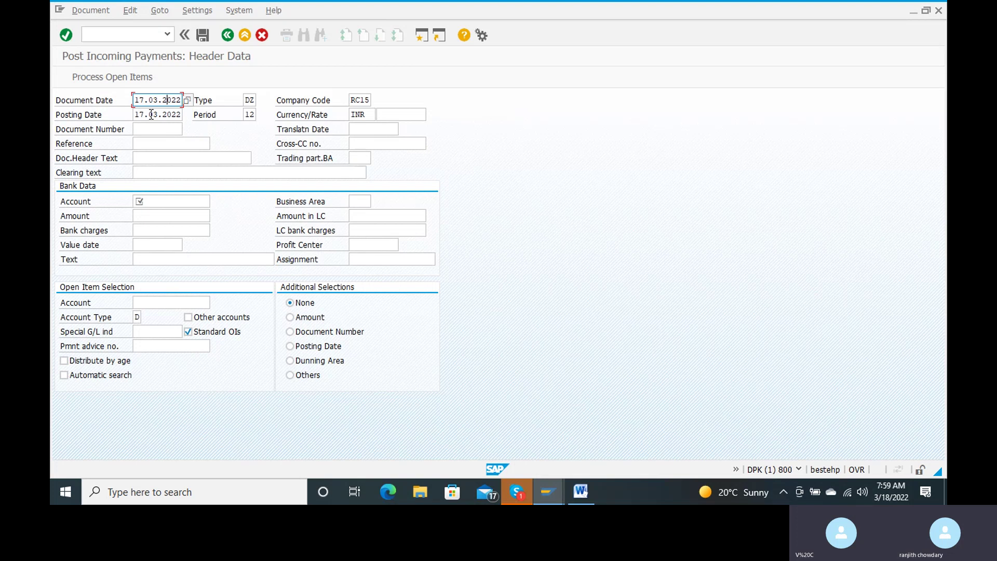
key(BackSpace)
text(8)
text(.)
text(03)
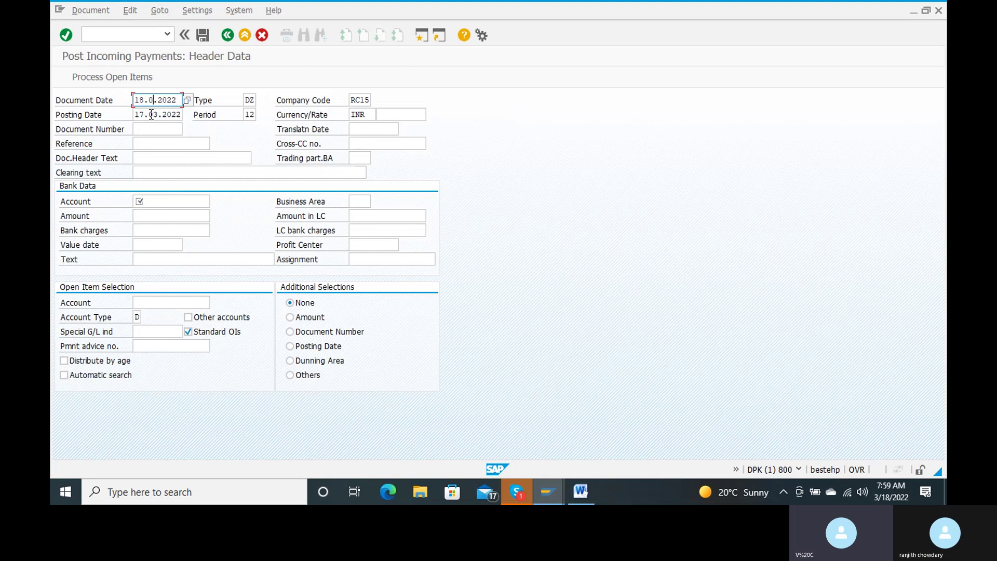
text(.2022)
Step: Set the payment's reference to 1, header text to "income paymnt from cust" and clearing text to "incoming payment from customer"
click(151, 141)
text(1)
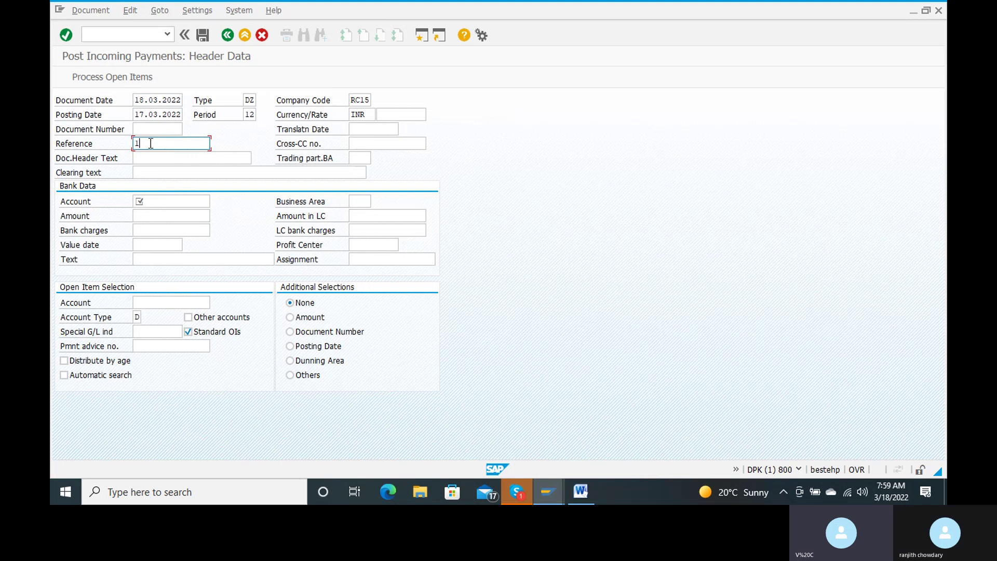
click(149, 160)
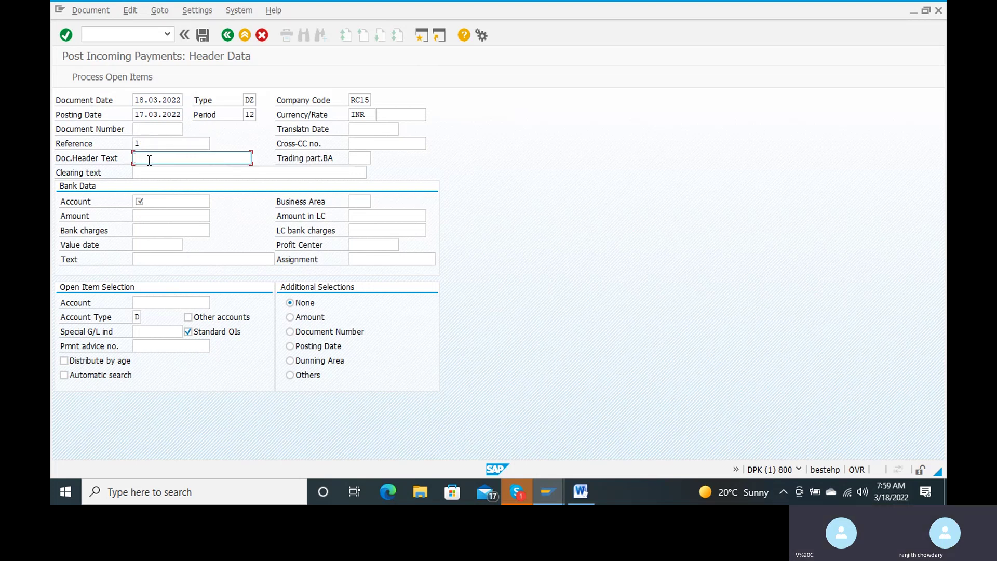
click(149, 159)
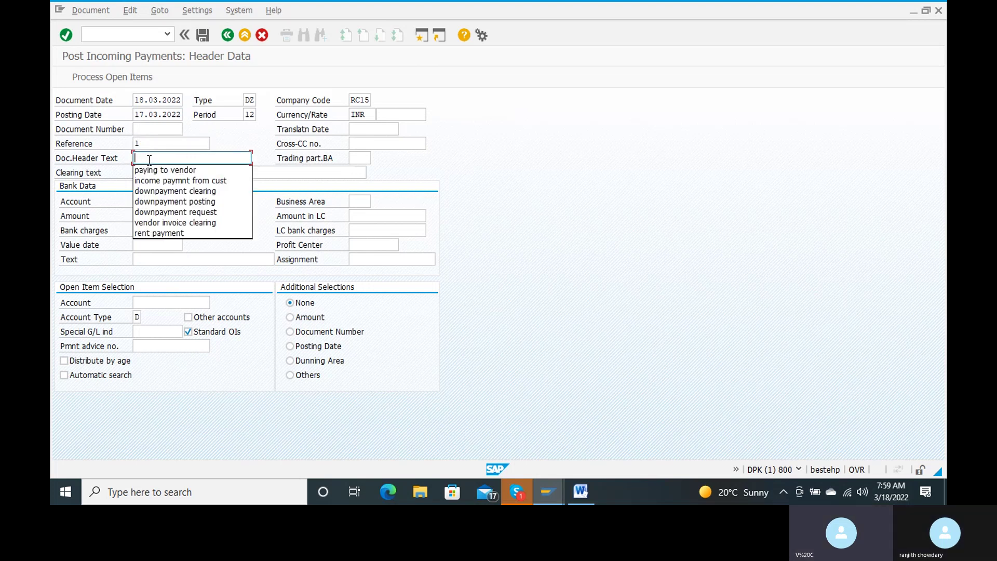
click(178, 182)
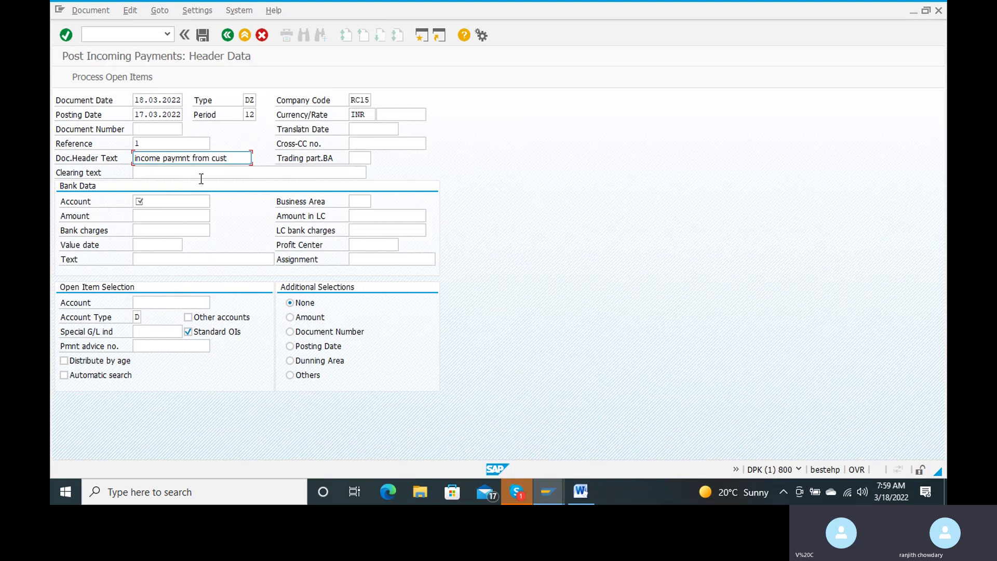
click(194, 173)
click(194, 174)
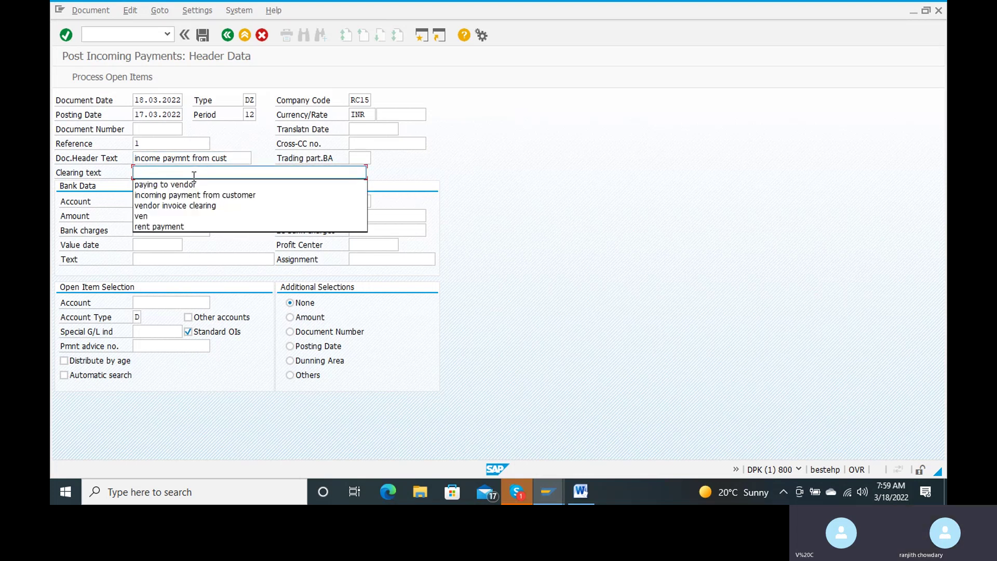
click(200, 196)
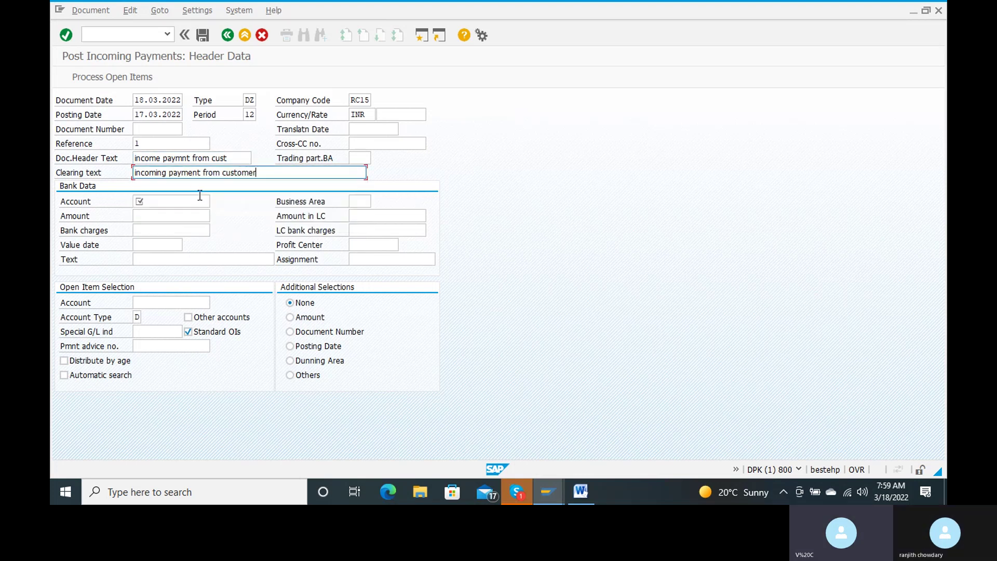
Step: Look up the G/L accounts in chart of accounts RANJ and choose the idbi bank account for the bank data
click(179, 201)
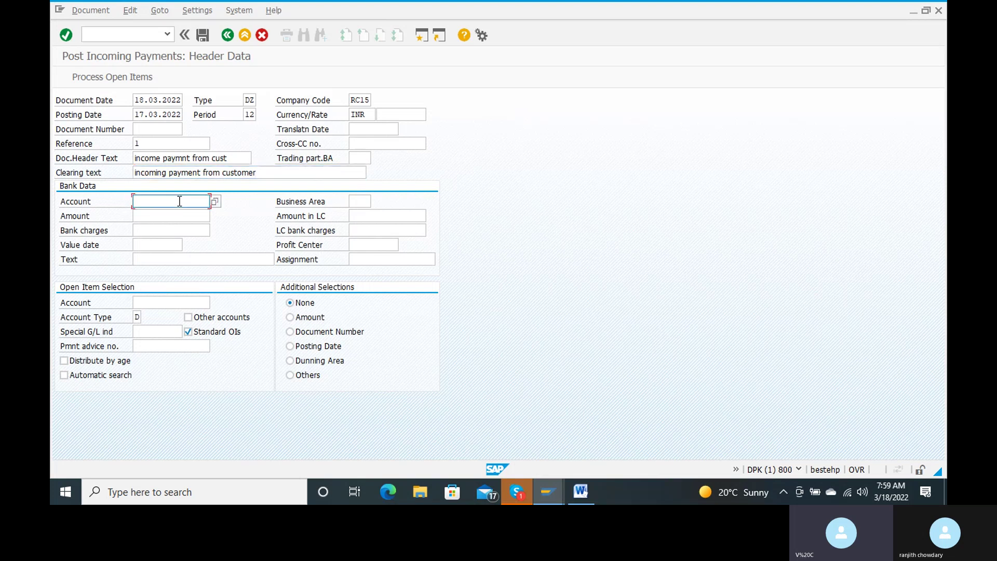
click(216, 201)
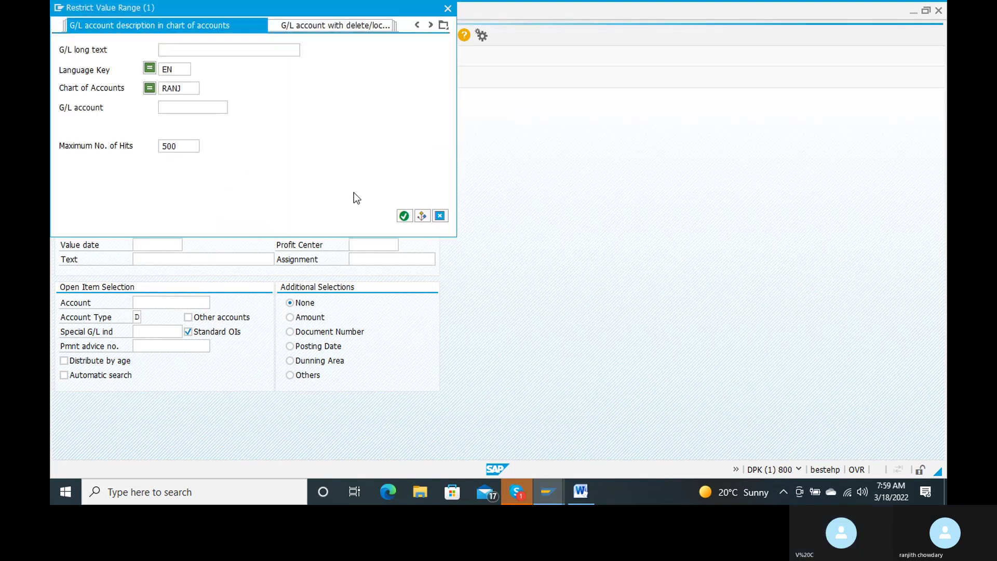
click(403, 216)
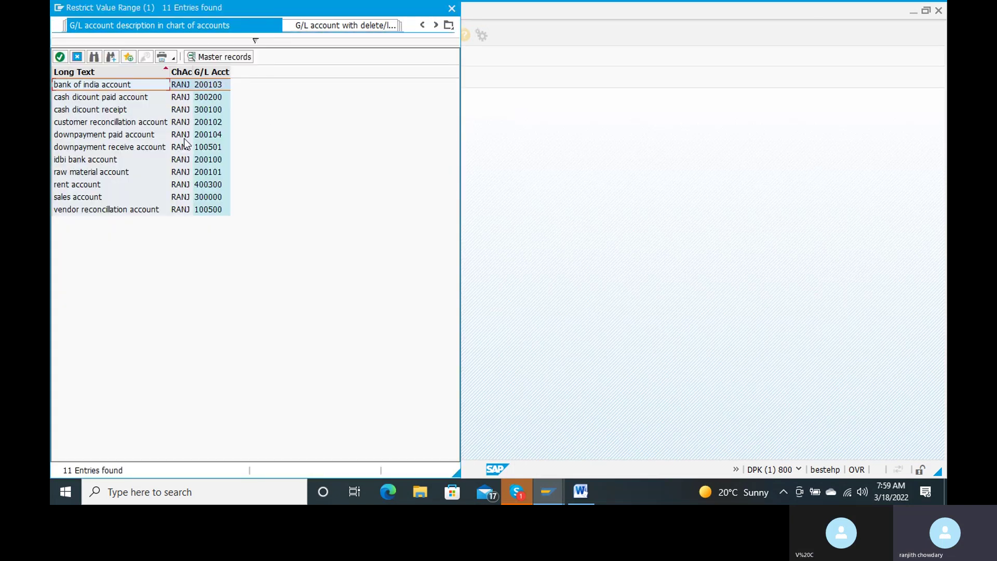
click(108, 159)
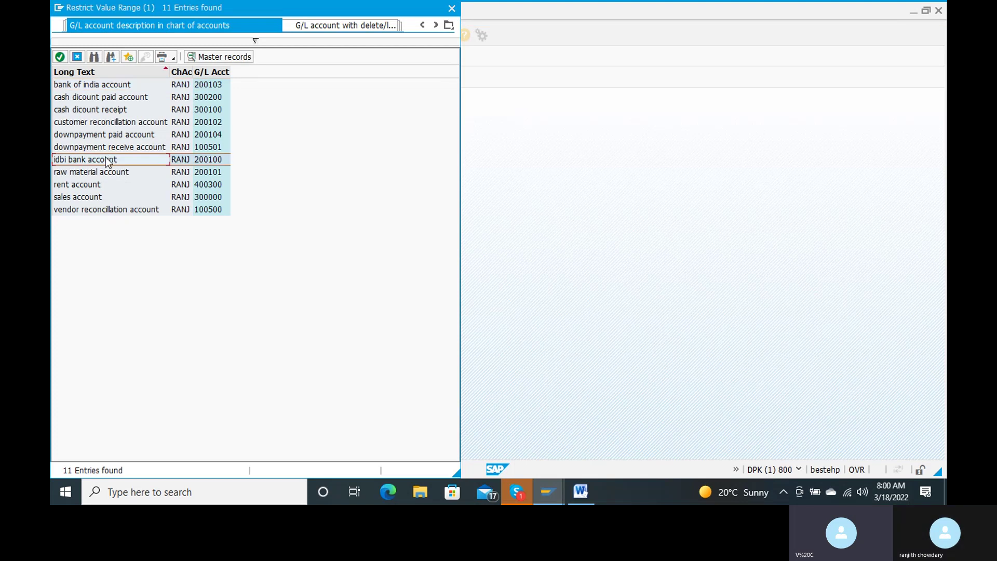
double_click(107, 160)
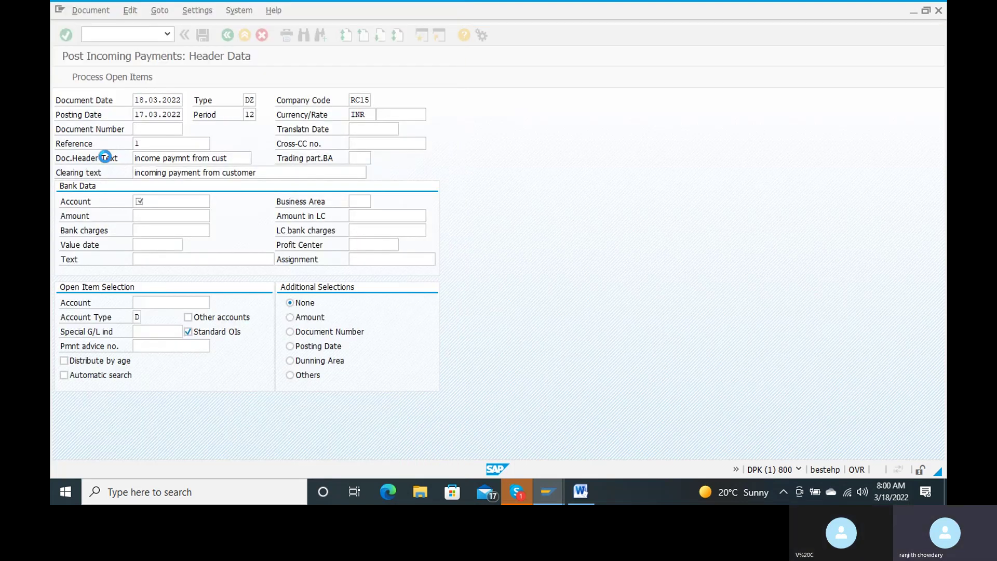
Step: Set the bank data amount of the incoming payment to 200000
click(162, 214)
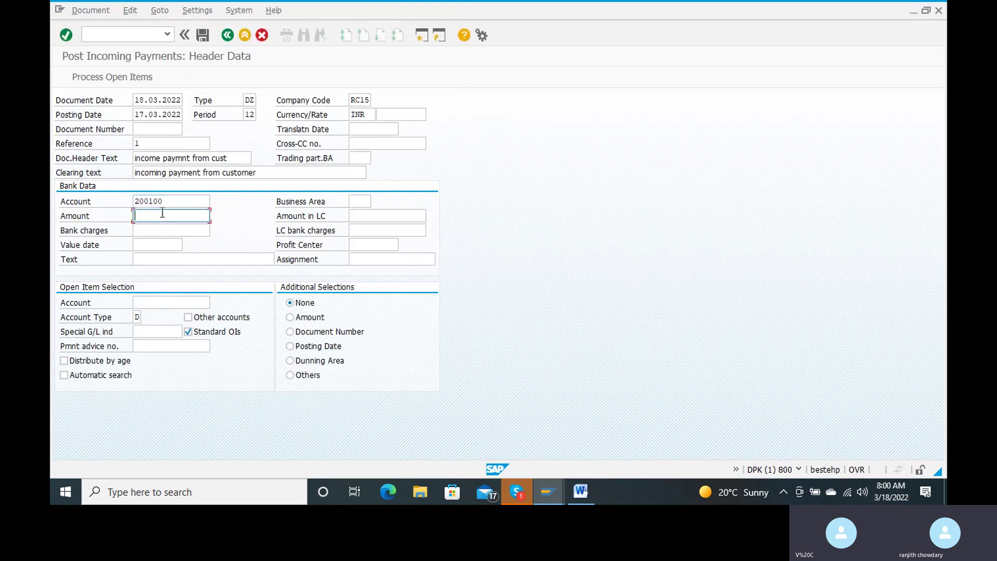
text(20)
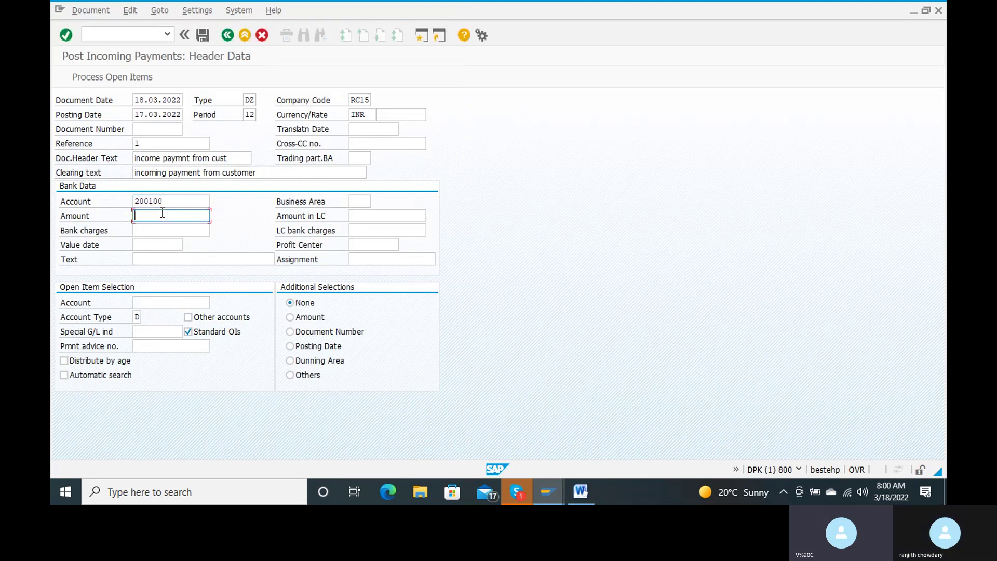
key(Down)
key(Down)
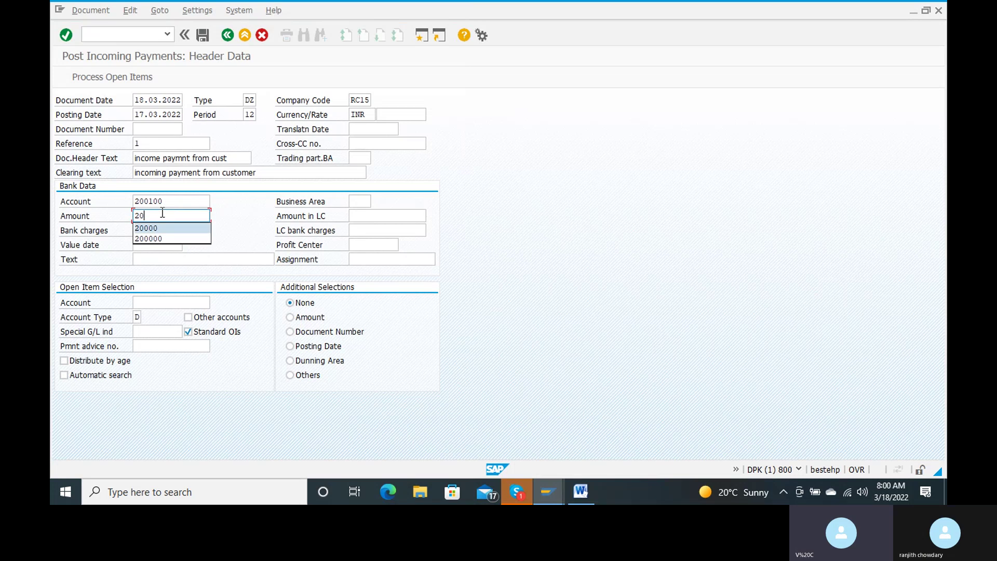
key(Return)
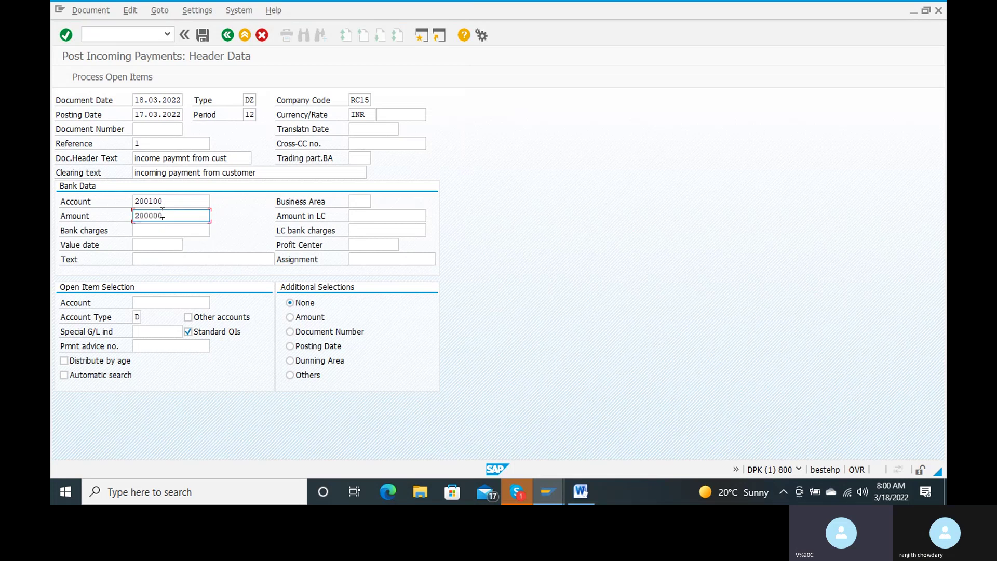
Step: Set the bank data value date to 18.03.2022 and the text to "incoming payment from customer"
click(164, 249)
text(18)
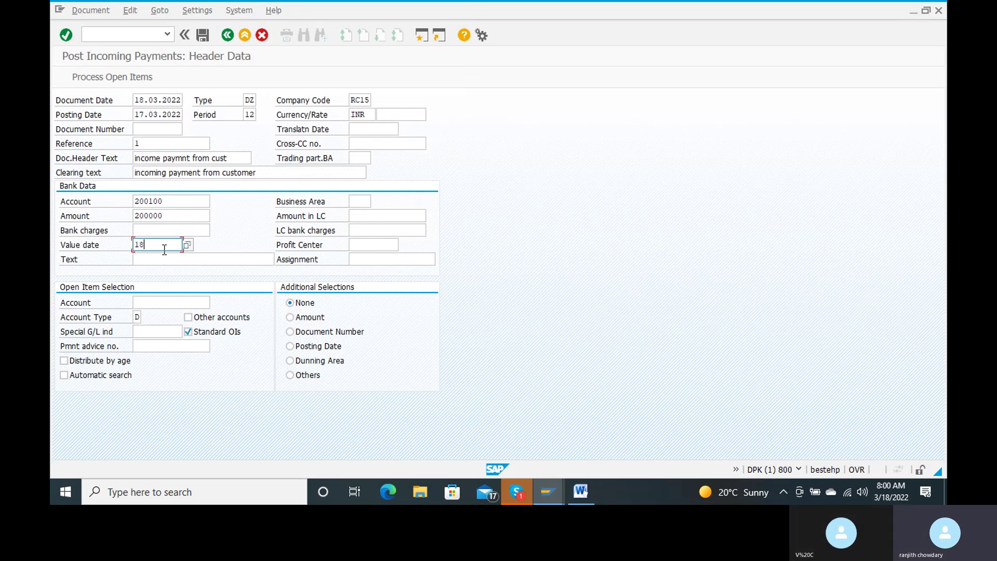
text(.0)
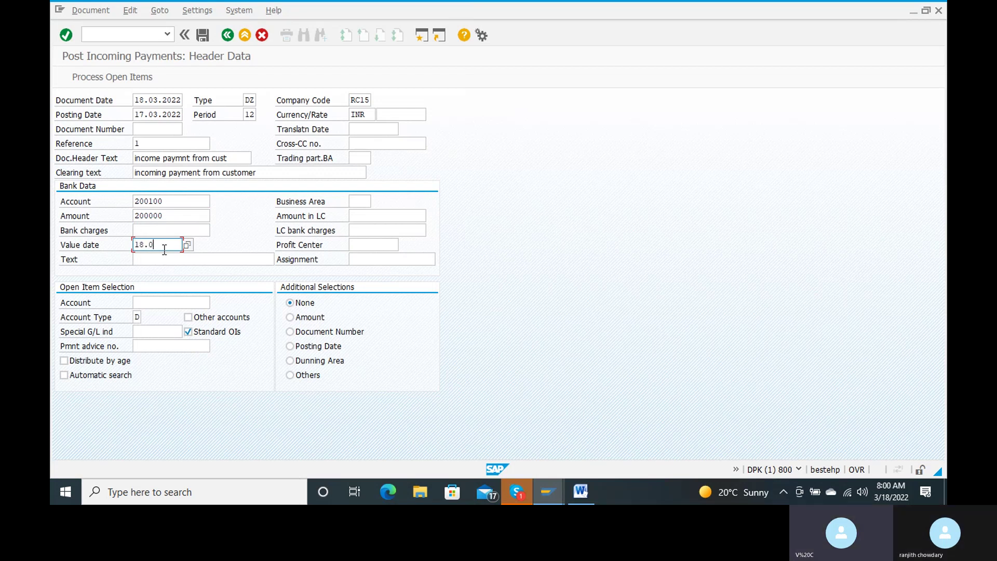
text(3.2022)
click(210, 258)
click(209, 258)
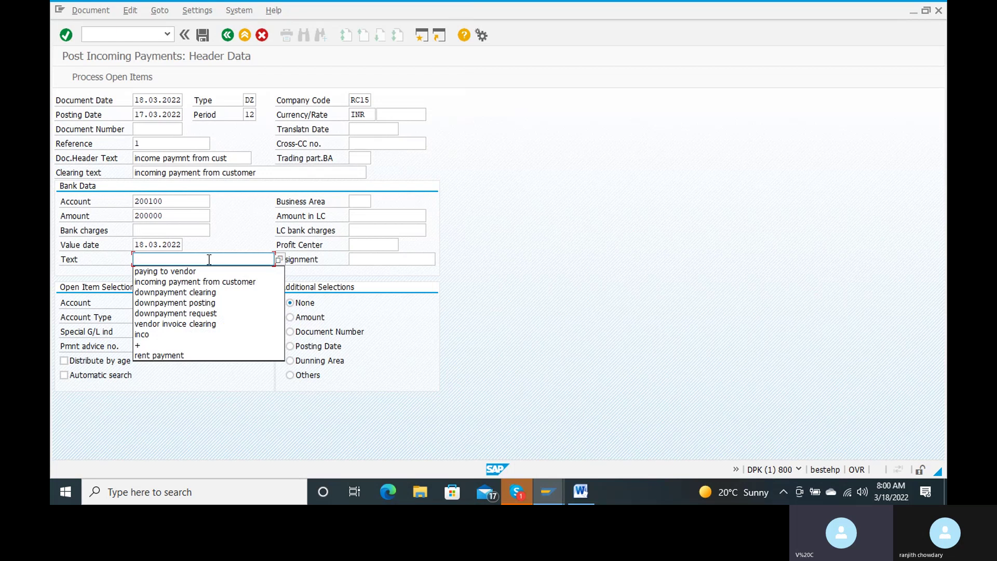
click(198, 284)
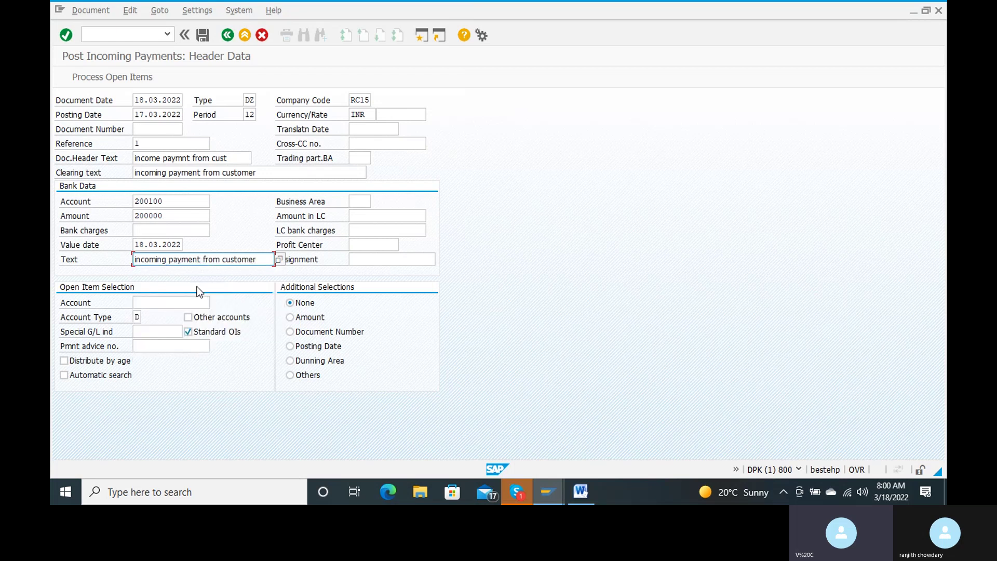
Step: Enter the customer's account number for the open item selection and process the open items, accepting the document date
click(168, 302)
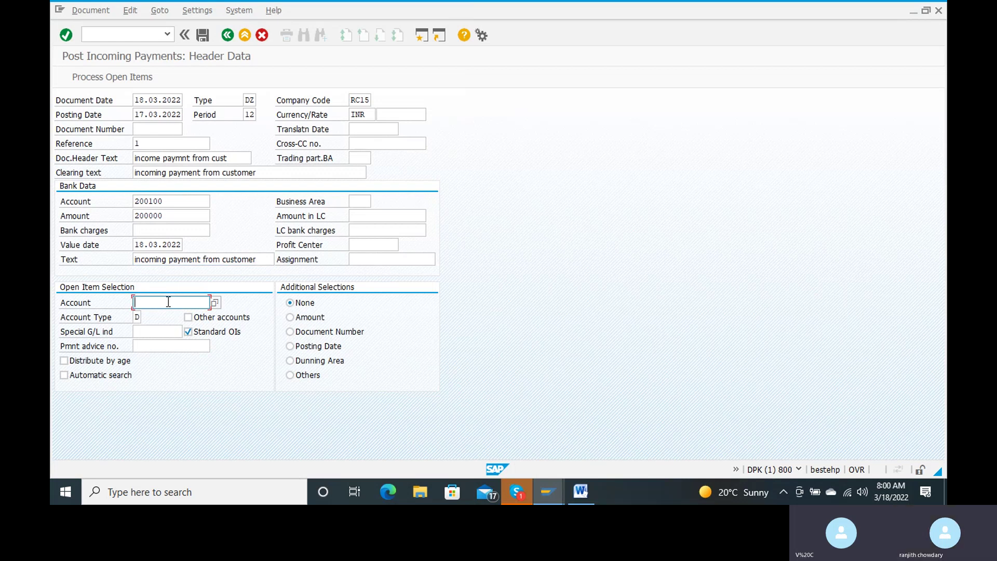
click(198, 304)
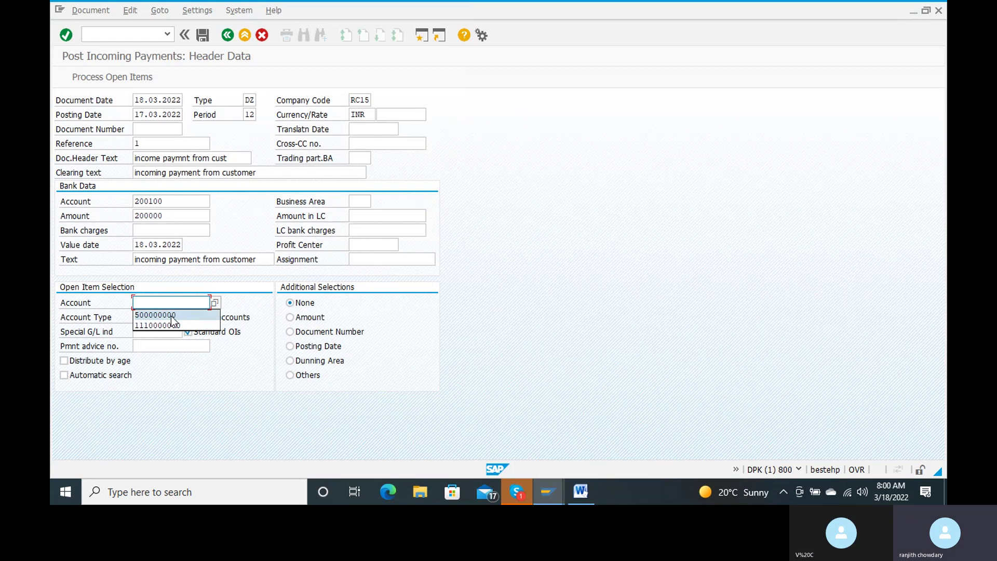
click(158, 325)
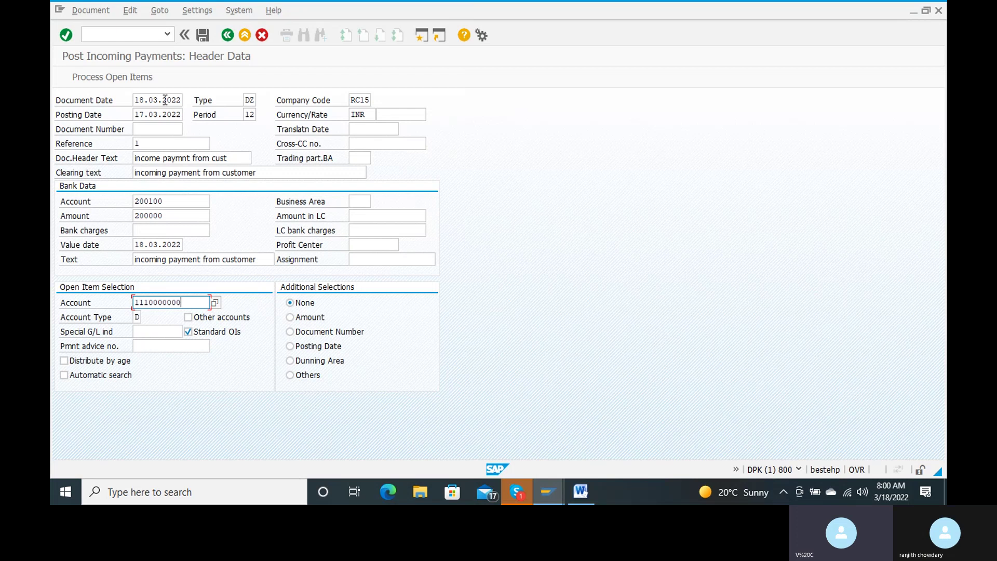
click(113, 78)
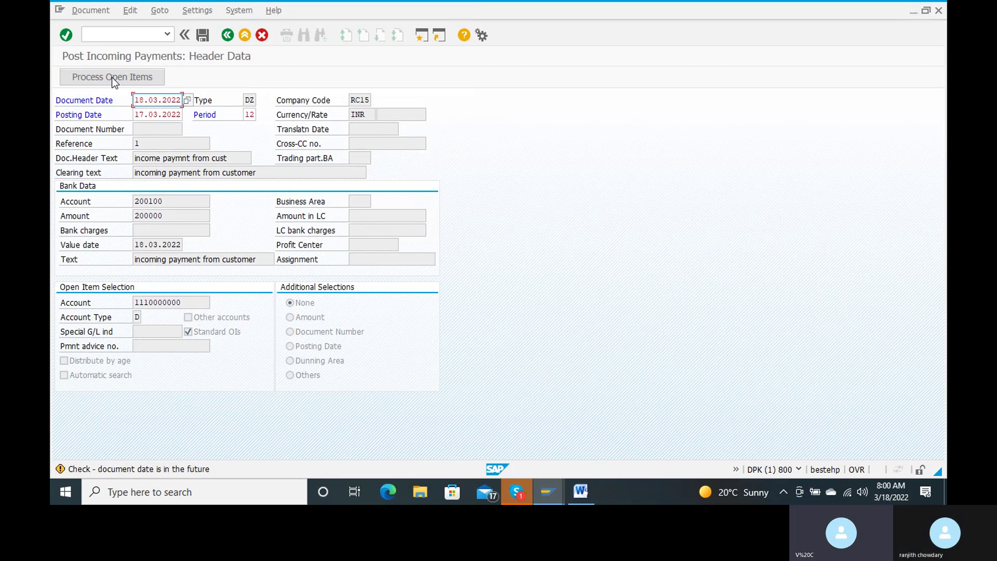
click(111, 76)
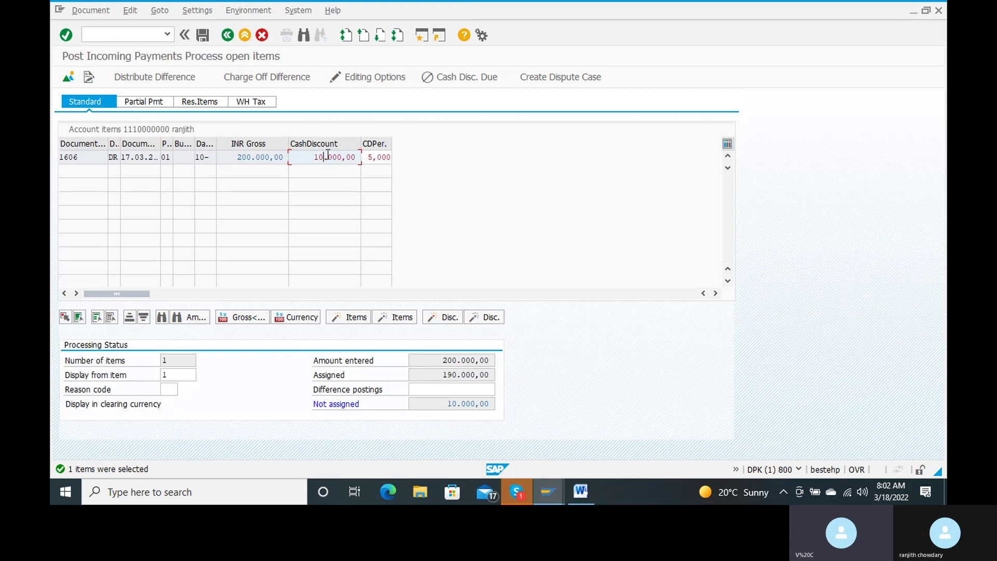
Step: Deactivate the cash discount on the customer's open invoice item, and go to the payment's charge-off difference overview
key(Return)
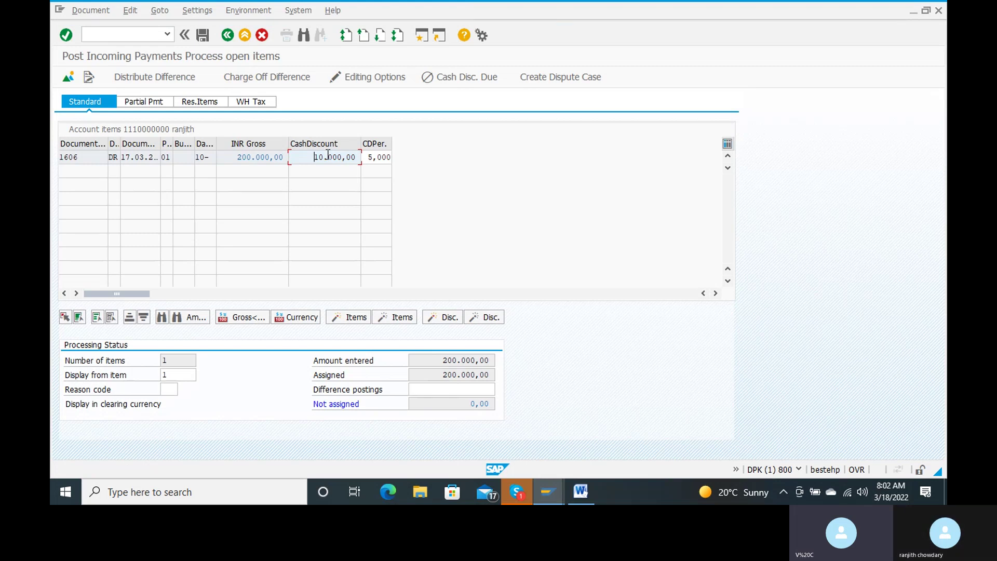
key(Return)
click(267, 77)
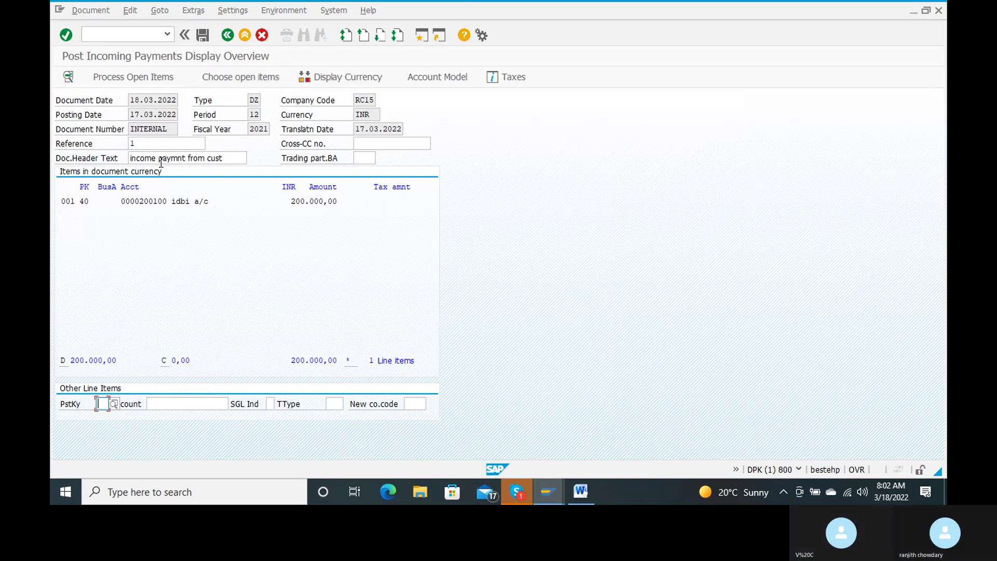
Step: Open the idbi bank line item of the incoming payment and set its amount to 190000
double_click(124, 202)
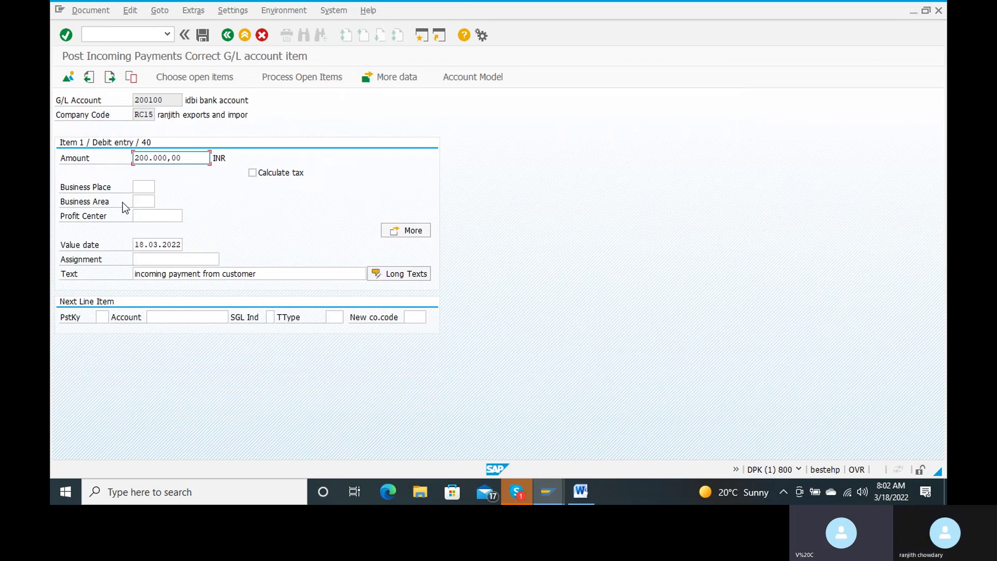
double_click(189, 161)
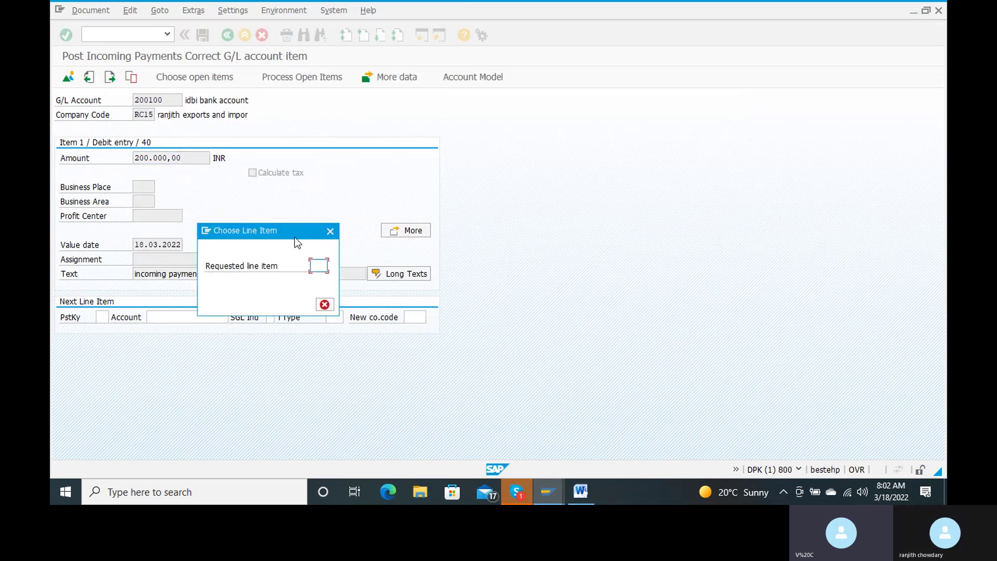
click(329, 231)
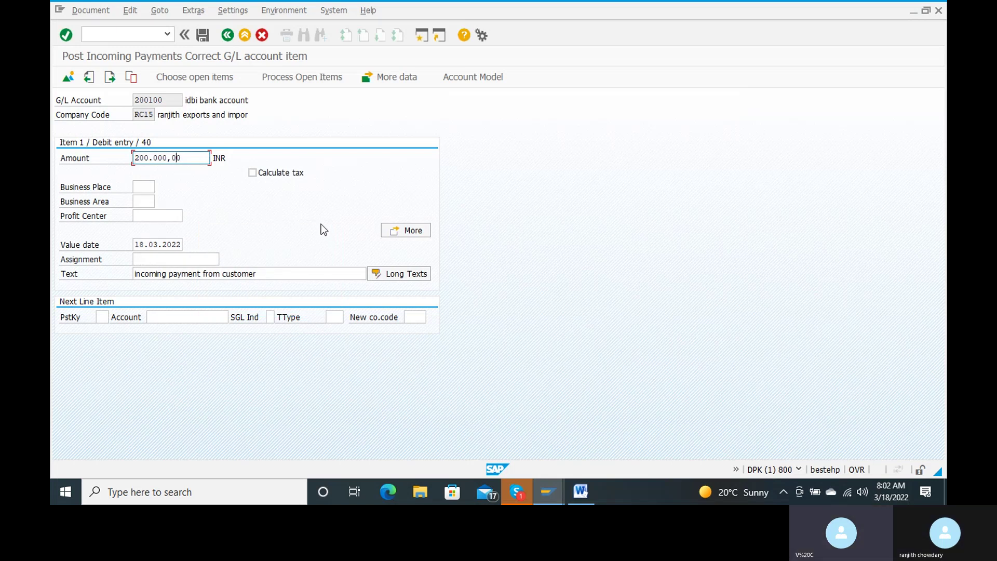
key(End)
key(BackSpace)
key(BackSpace)
key(BackSpace)
key(BackSpace)
key(BackSpace)
key(BackSpace)
key(BackSpace)
key(BackSpace)
key(BackSpace)
key(BackSpace)
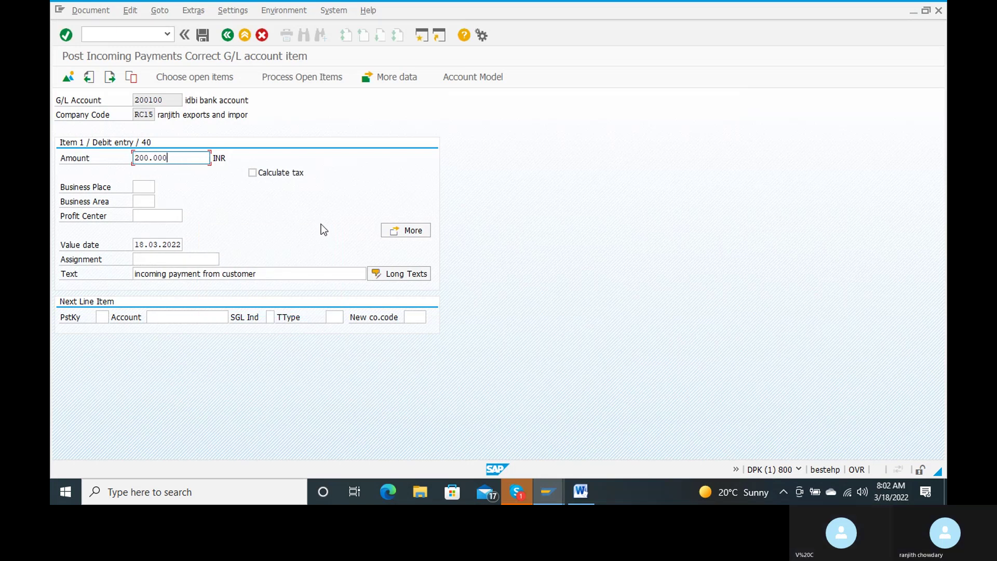
text(19)
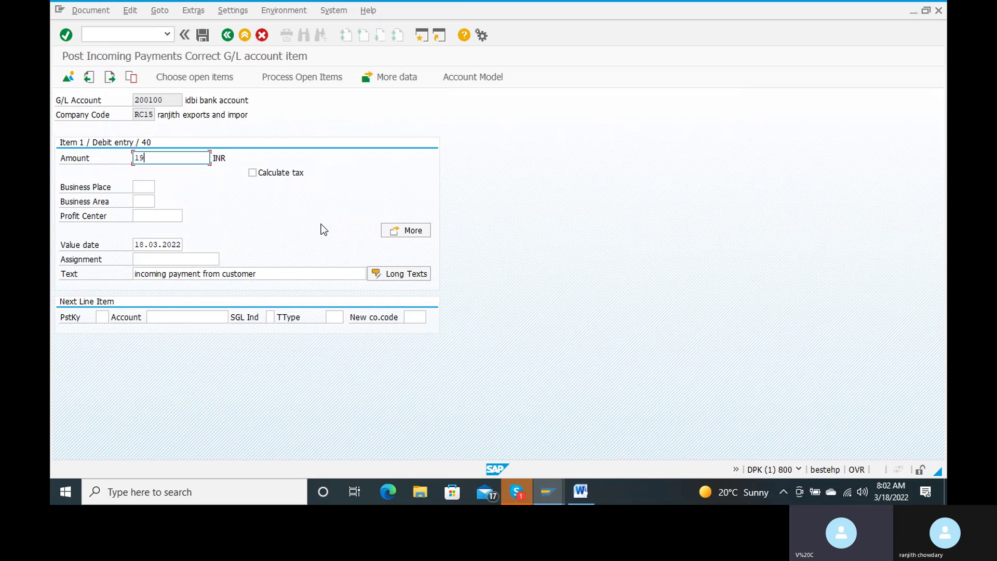
text(0000)
key(Return)
Step: Process the payment's open items again and simulate the incoming payment document
click(291, 83)
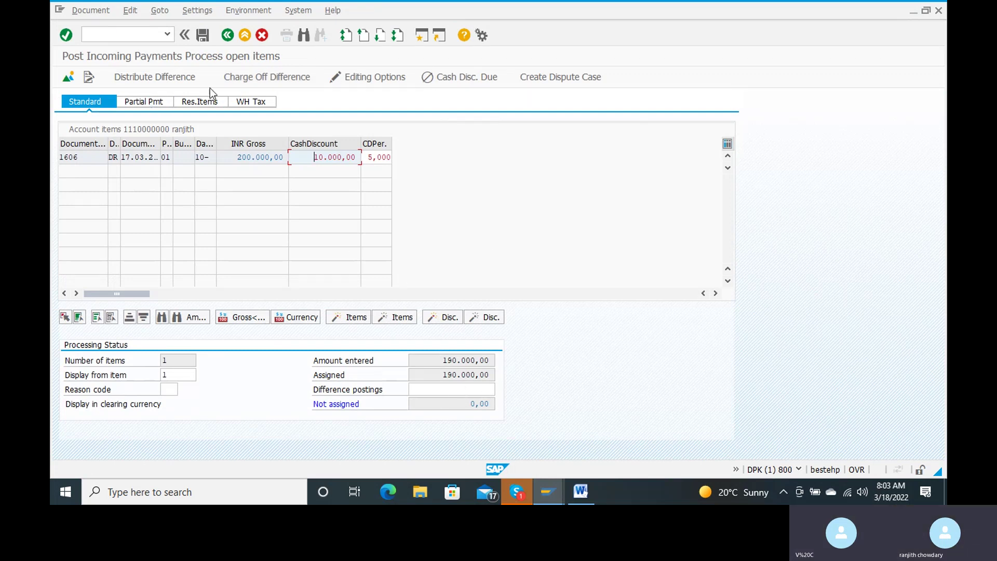
click(83, 9)
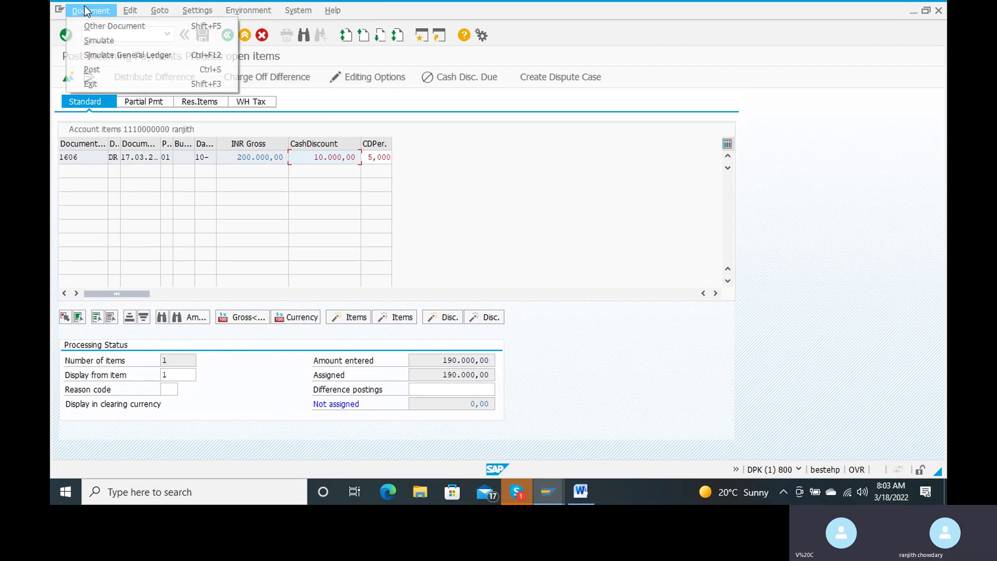
click(100, 41)
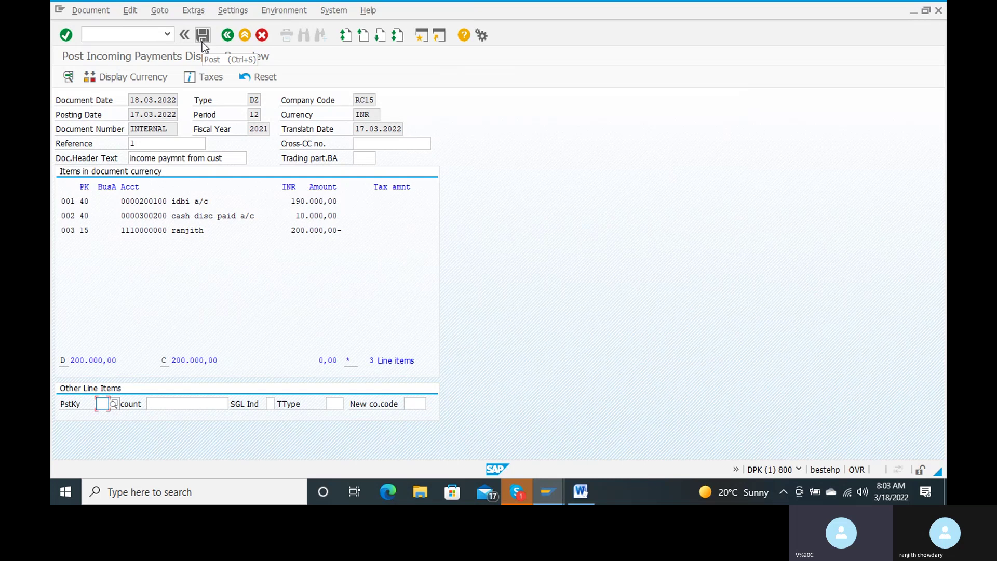
Step: Post the simulated incoming payment and display the posted document
click(99, 11)
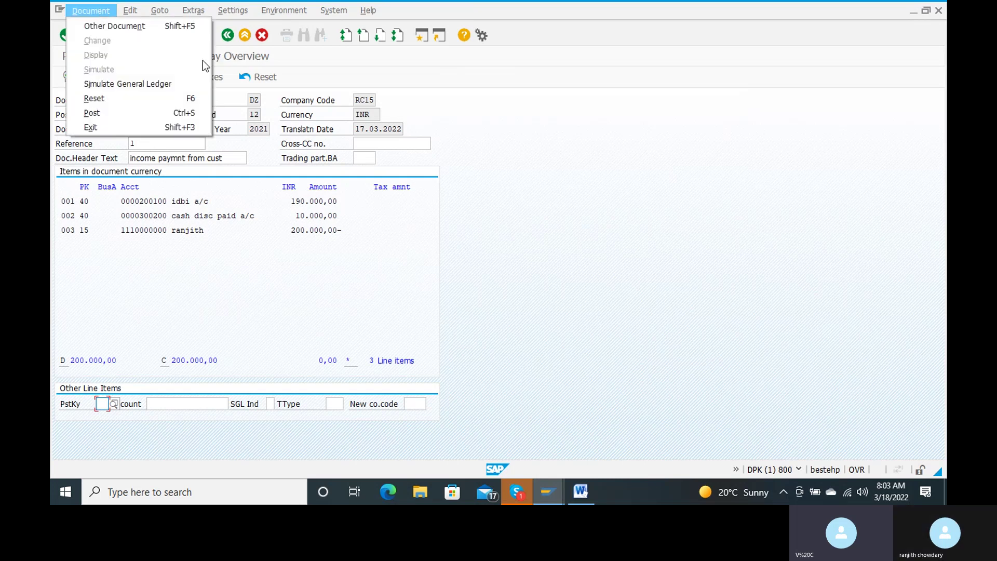
click(618, 238)
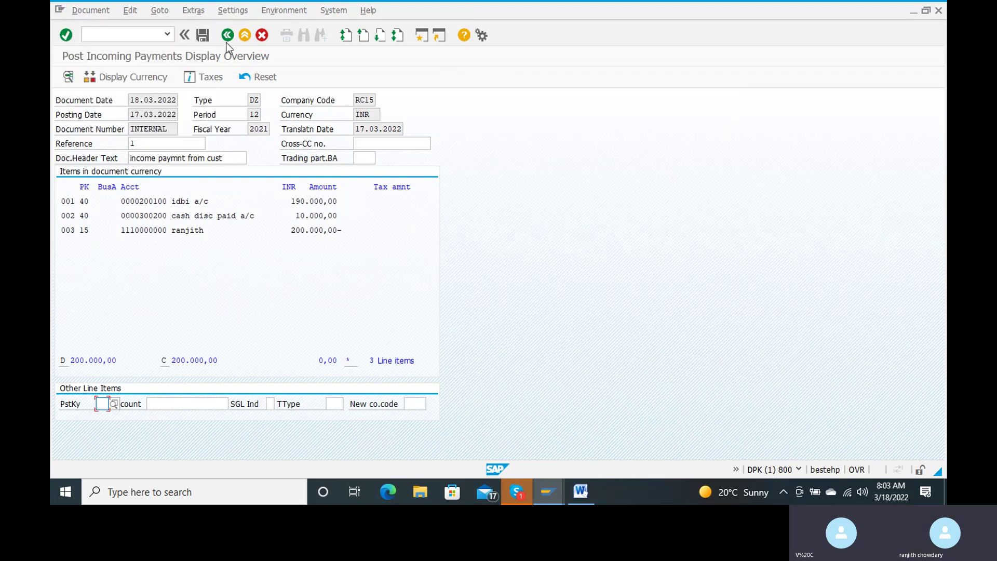
click(207, 36)
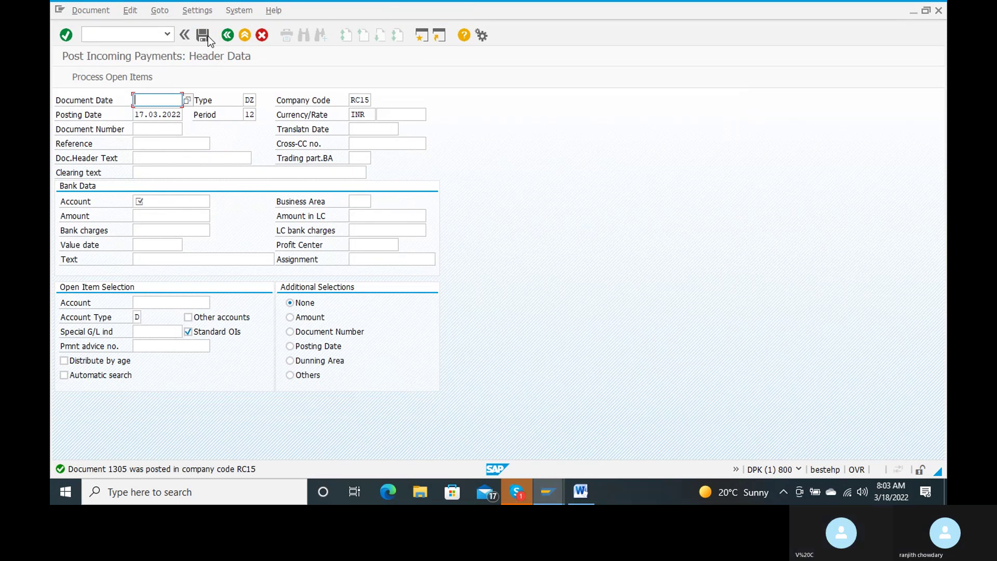
click(90, 16)
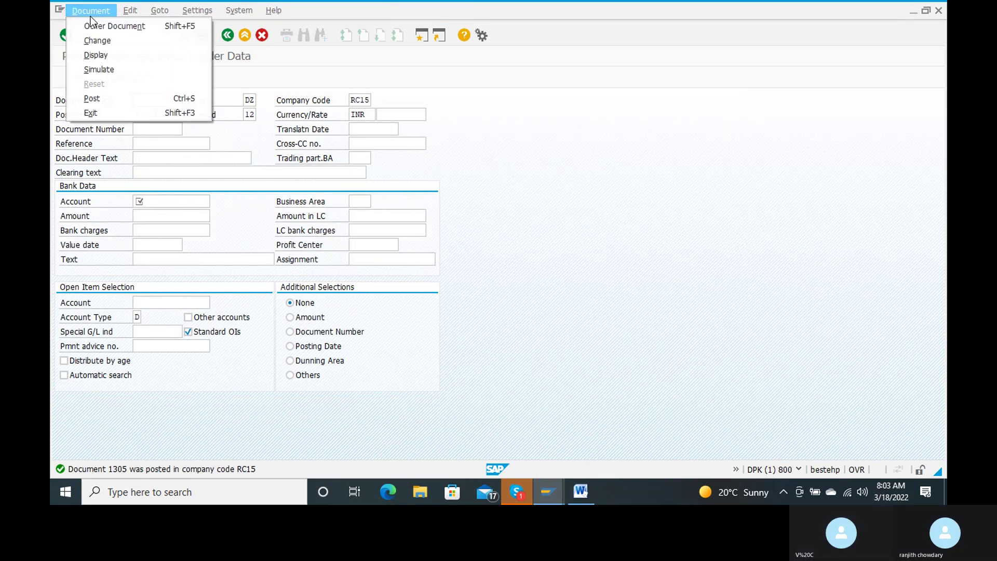
click(98, 55)
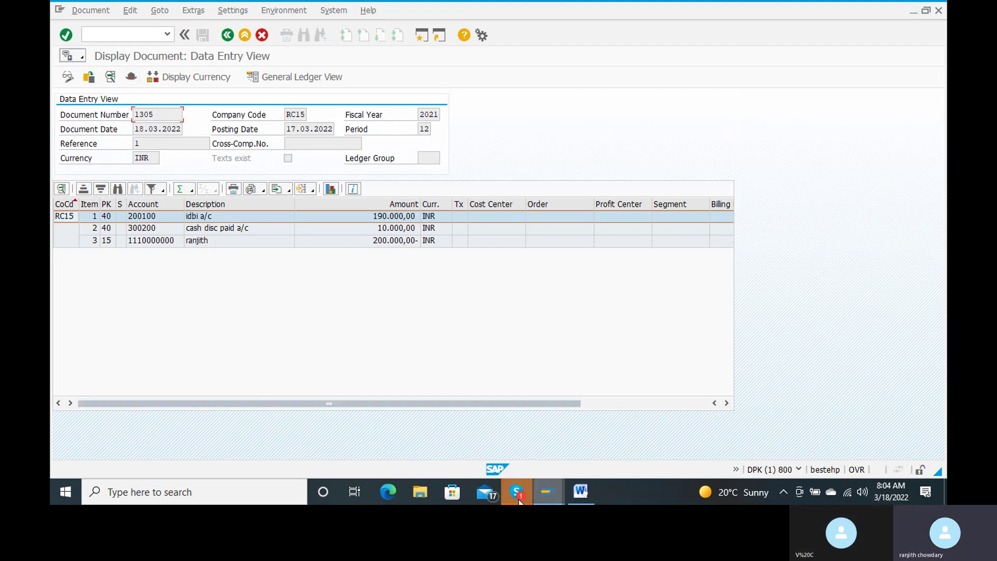
Step: Switch to Skype, examine the latest screenshot of the posted document in the call chat, and return to the SAP document display
mouse_move(516, 492)
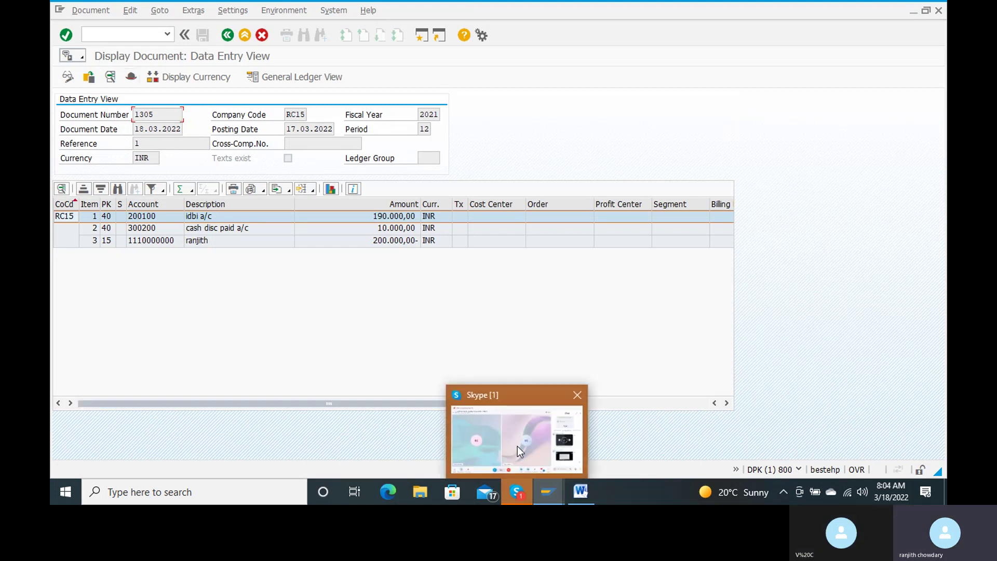
click(517, 447)
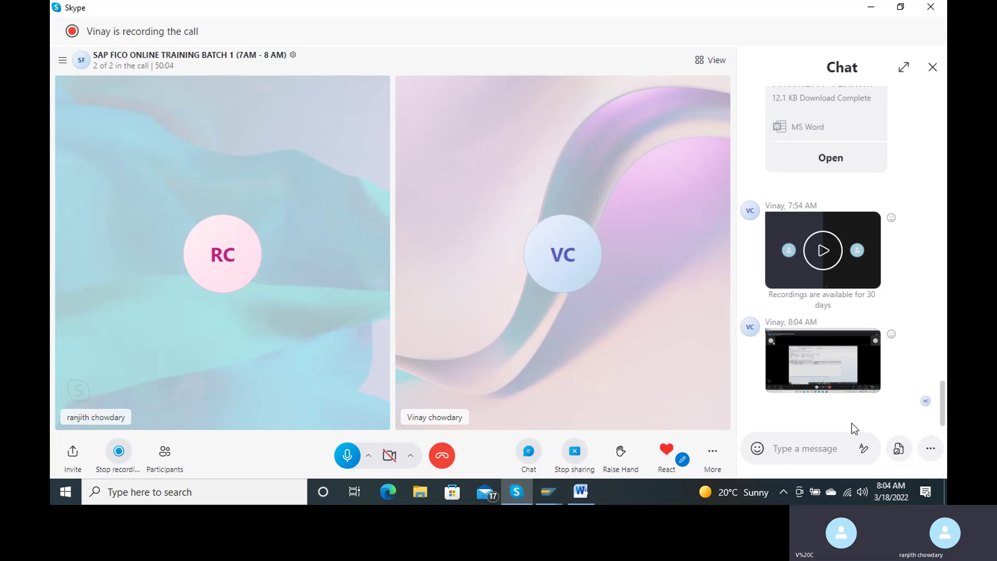
click(841, 361)
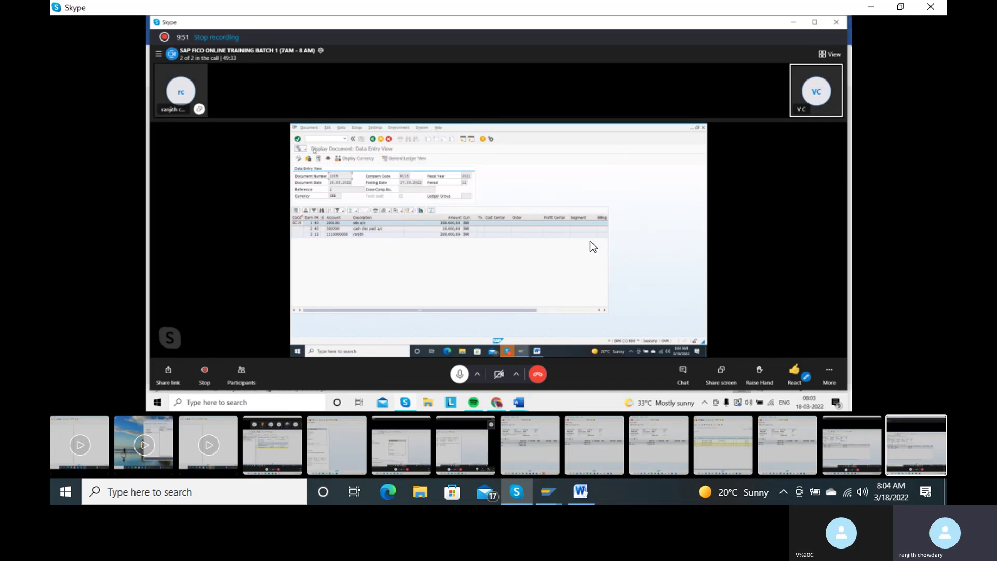
mouse_move(311, 298)
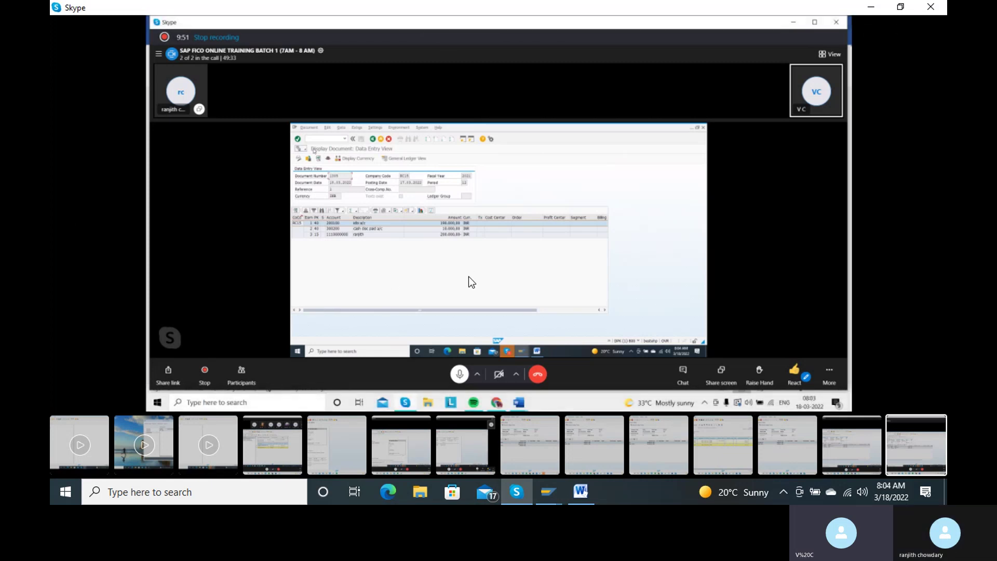
scroll(468, 276, up, 3)
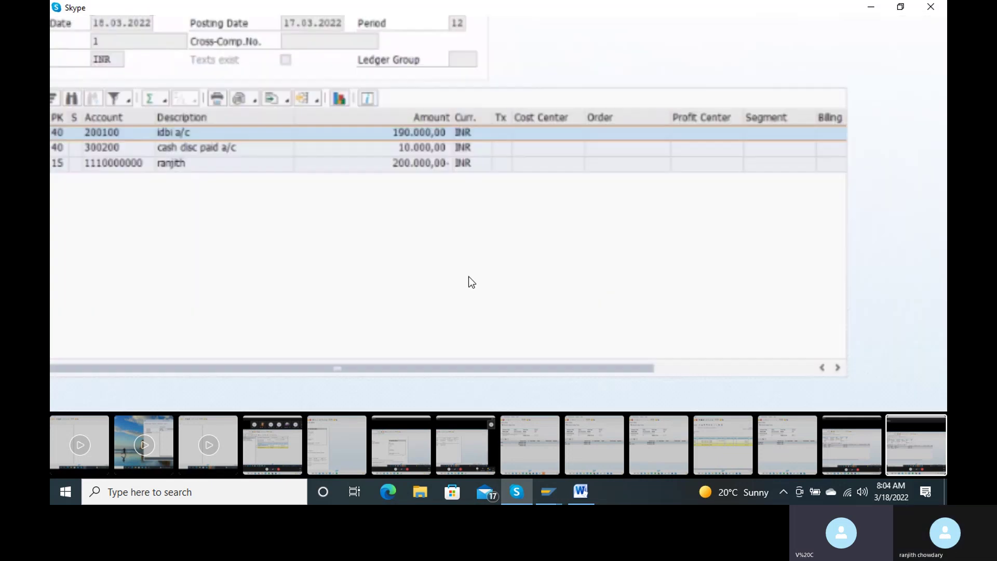
scroll(468, 276, down, 4)
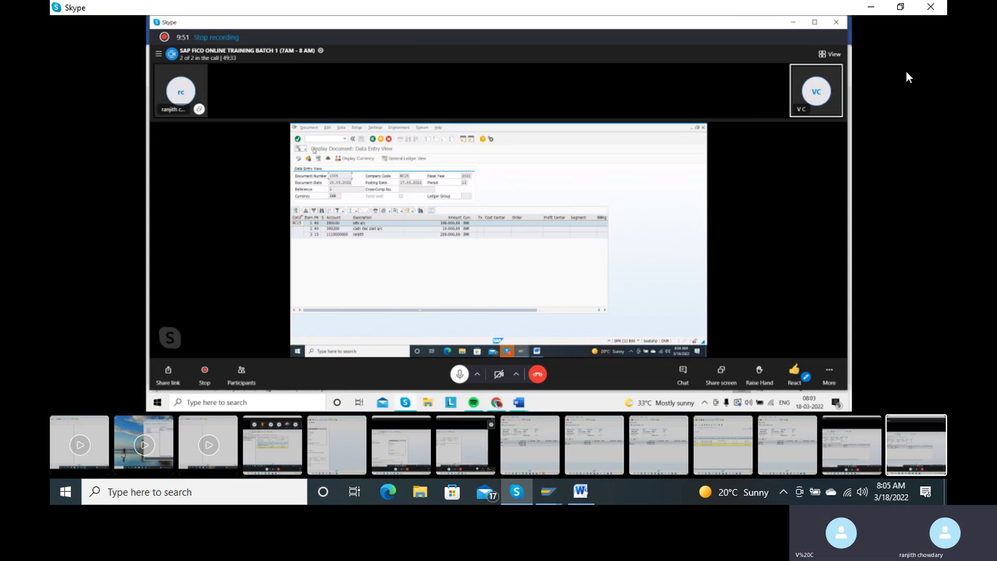
mouse_move(784, 61)
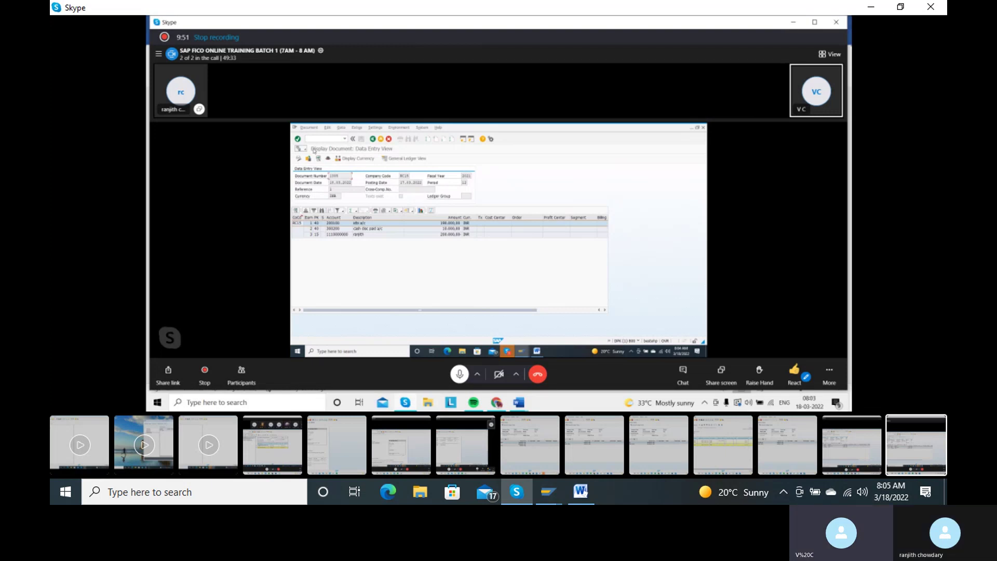
mouse_move(907, 75)
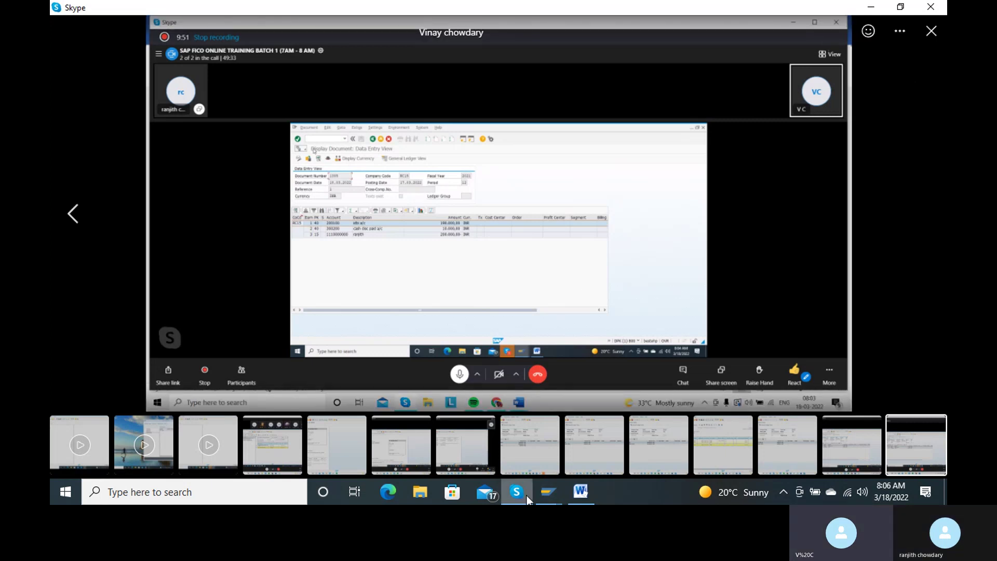
mouse_move(528, 499)
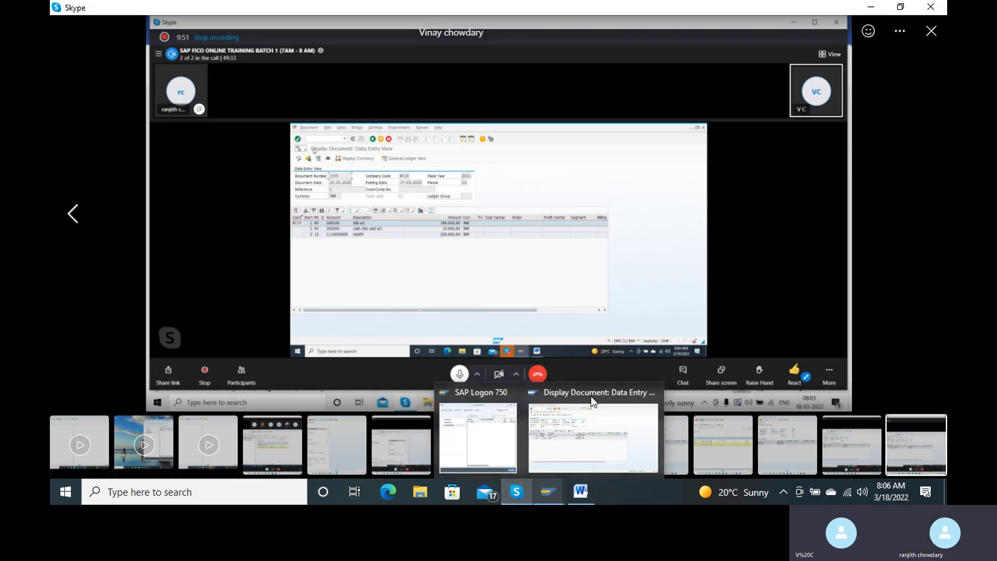
mouse_move(515, 459)
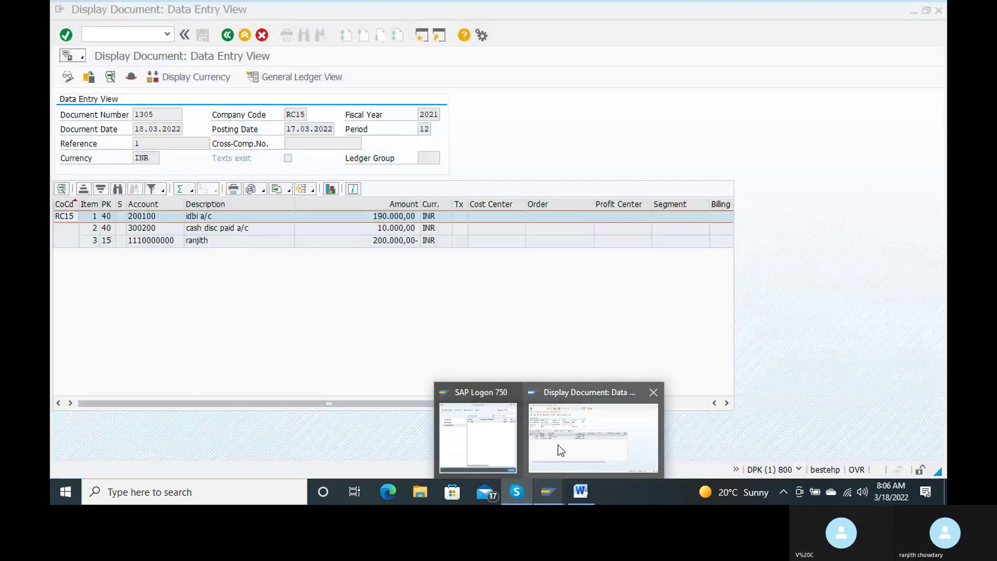
click(558, 444)
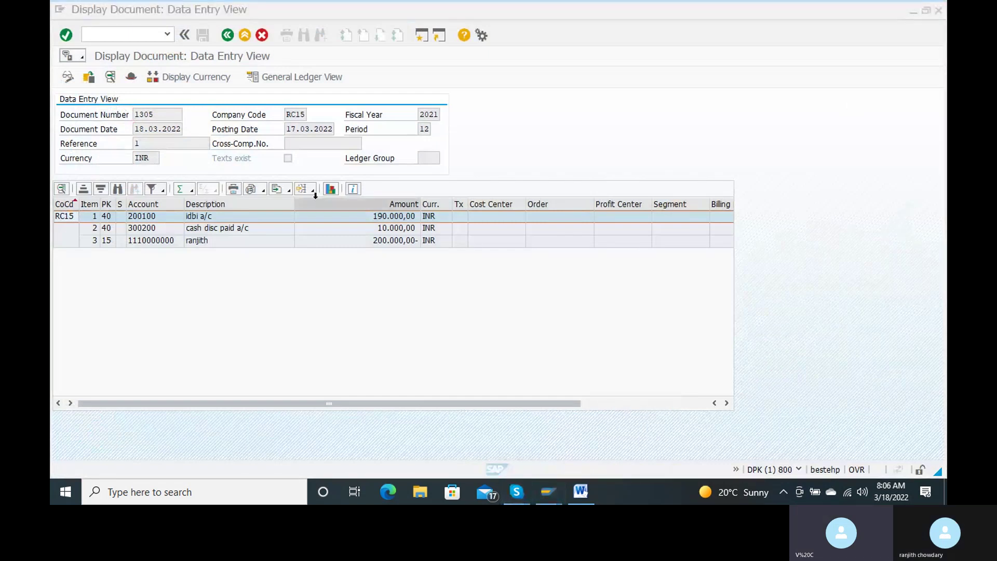
Step: Run transaction FBL5N to list the customer's cleared items in company code RC15, and return to the selection screen
click(120, 38)
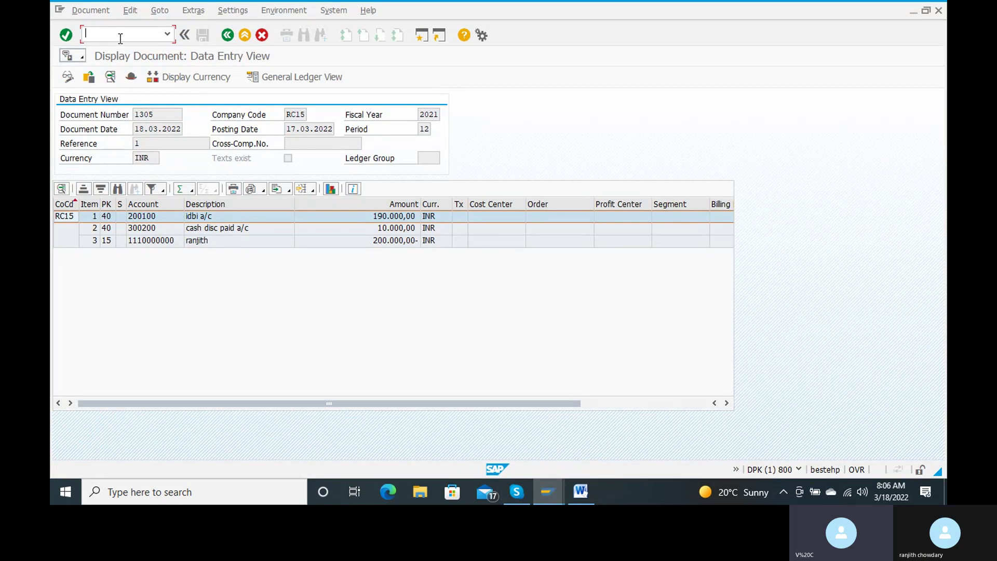
key(Return)
click(119, 36)
text(/nfbl5n)
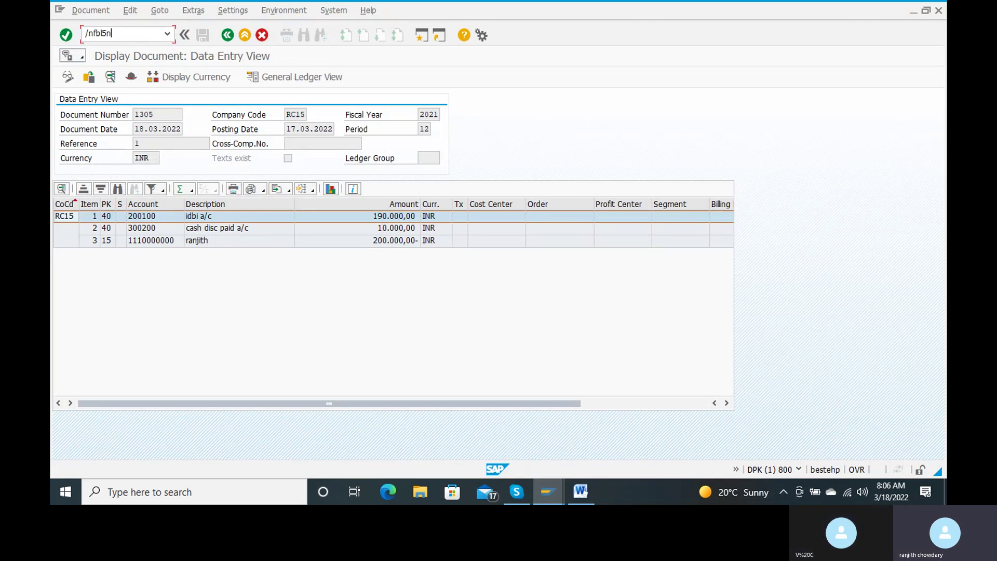
key(Return)
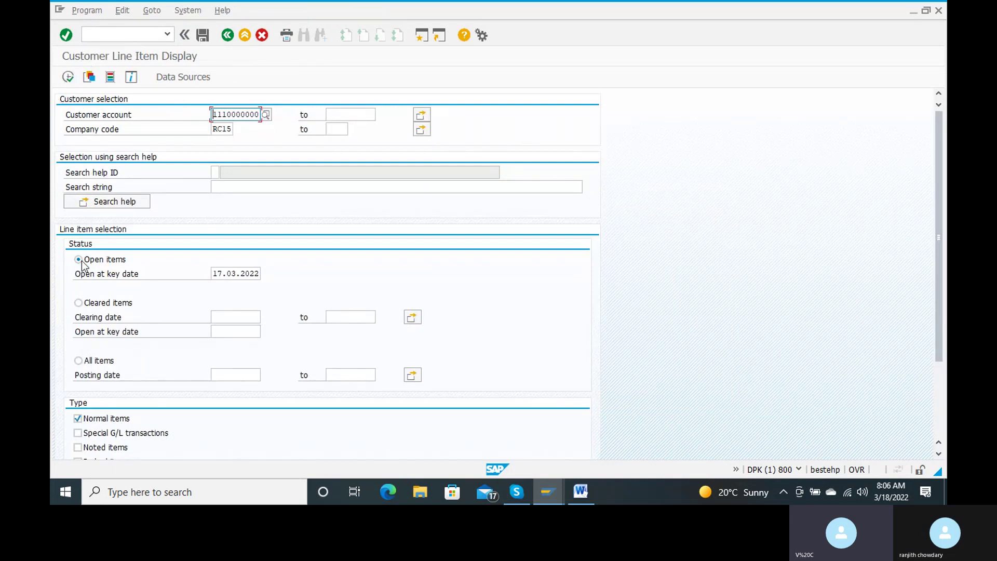
click(78, 303)
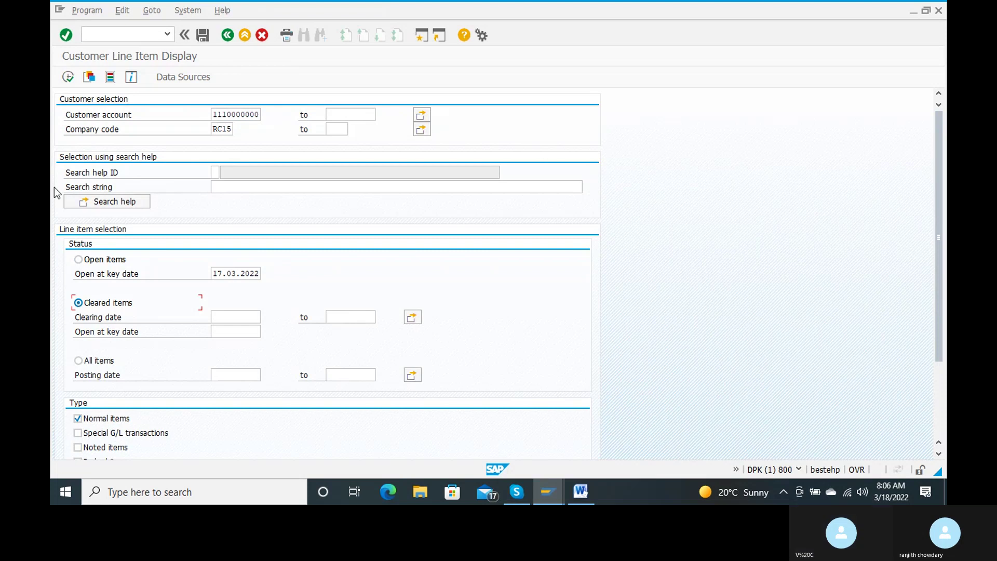
click(66, 78)
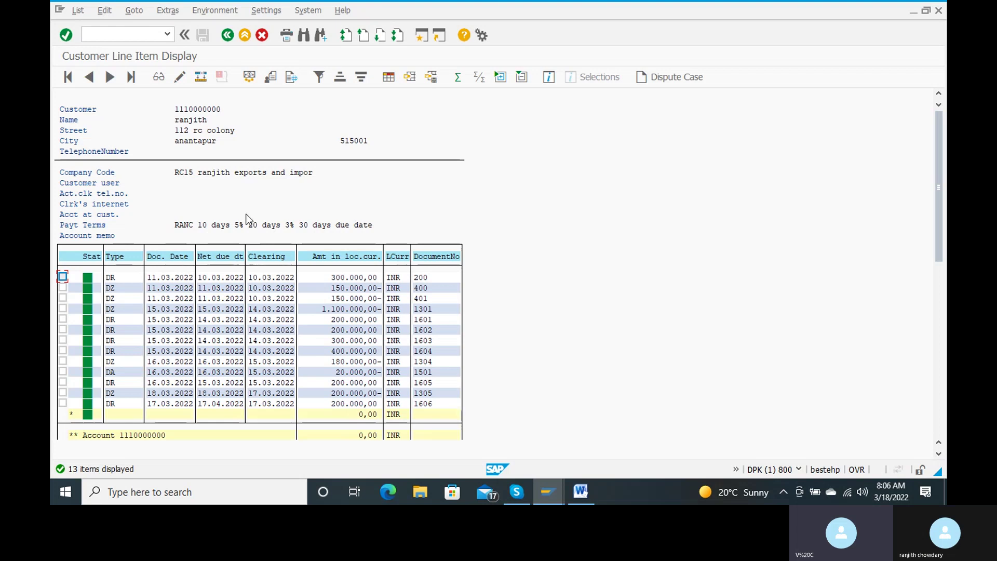
click(230, 38)
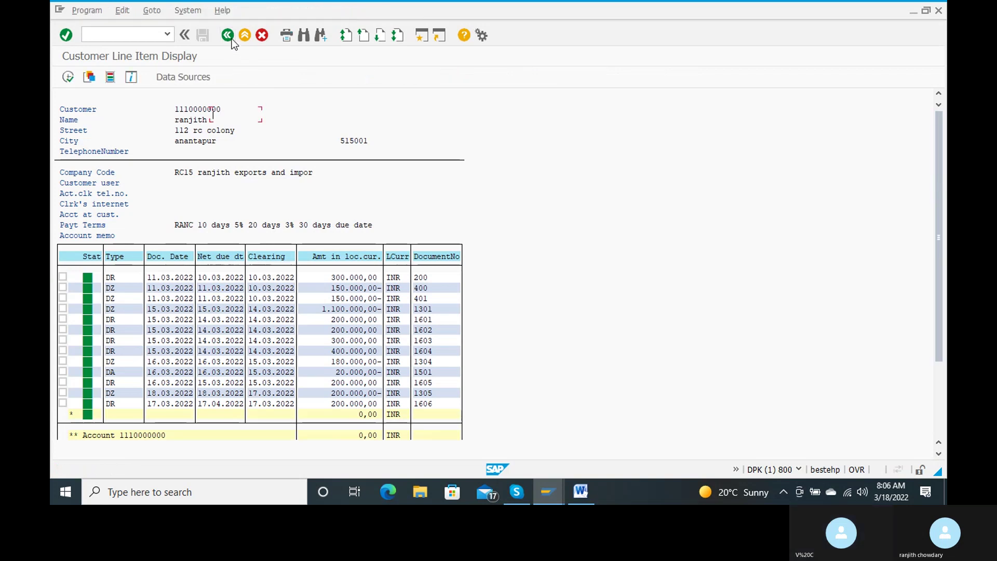
click(231, 39)
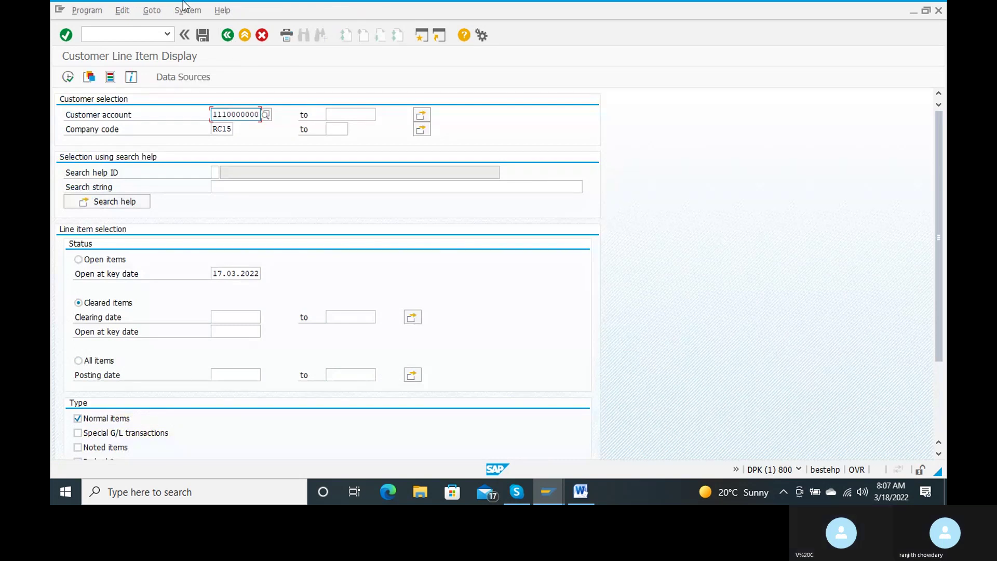
Step: Leave the line item display and use transaction FB03 to display the posted payment document in company code RC15
click(114, 28)
text(/n)
key(Return)
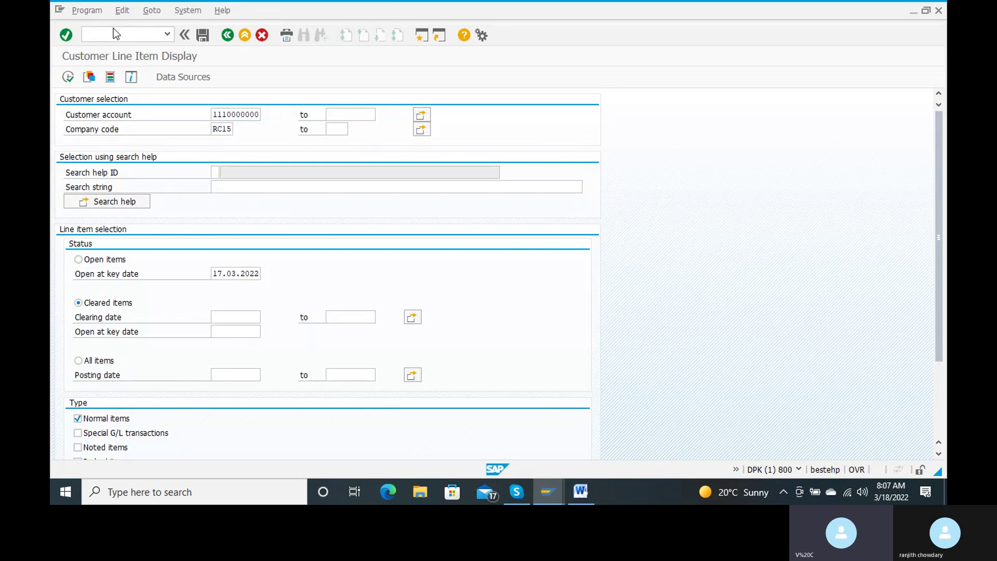
text(fb03)
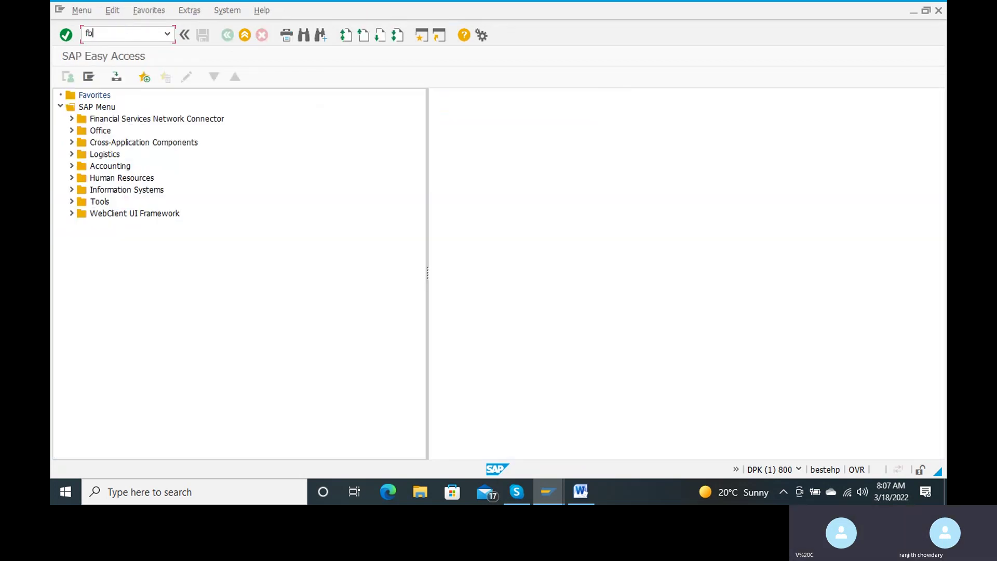
key(Return)
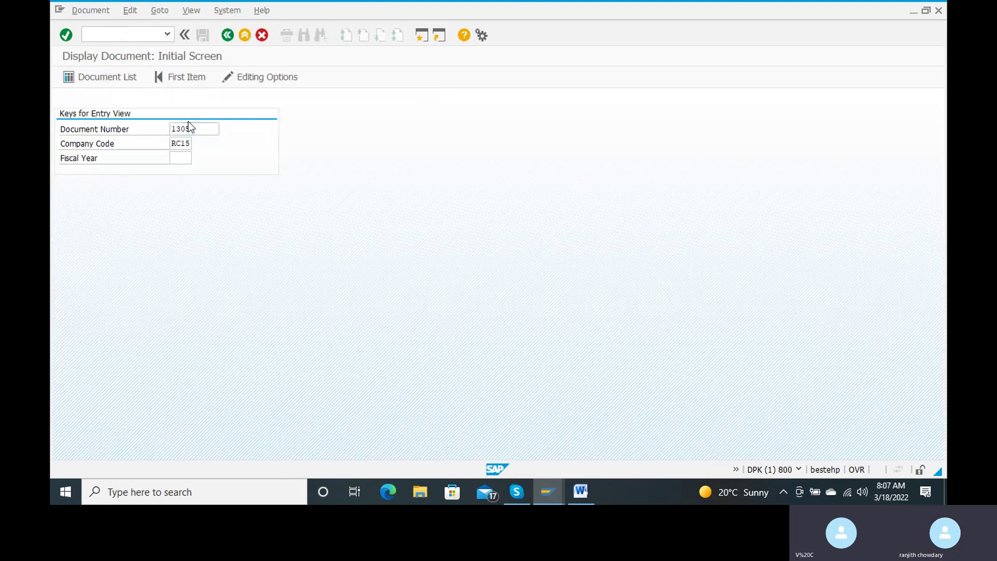
key(Return)
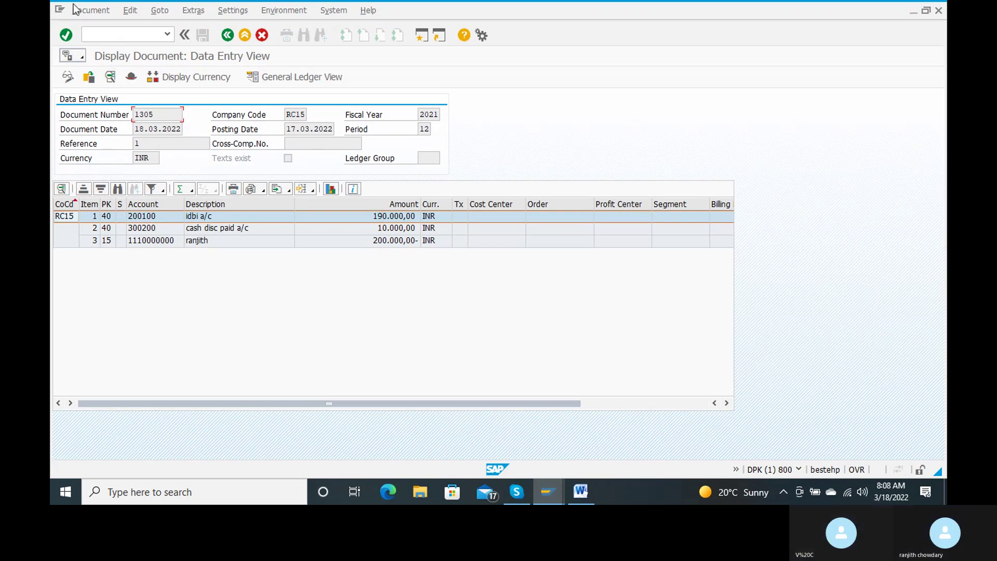
Step: Leave the posted document display for the SAP Easy Access screen and switch to Word to review the customer payment terms checklist
click(227, 35)
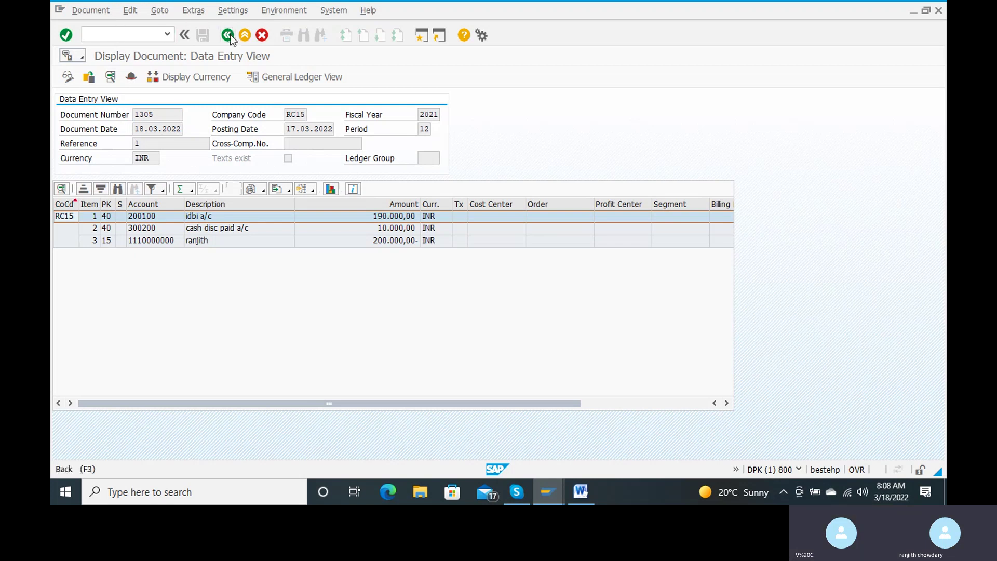
click(229, 35)
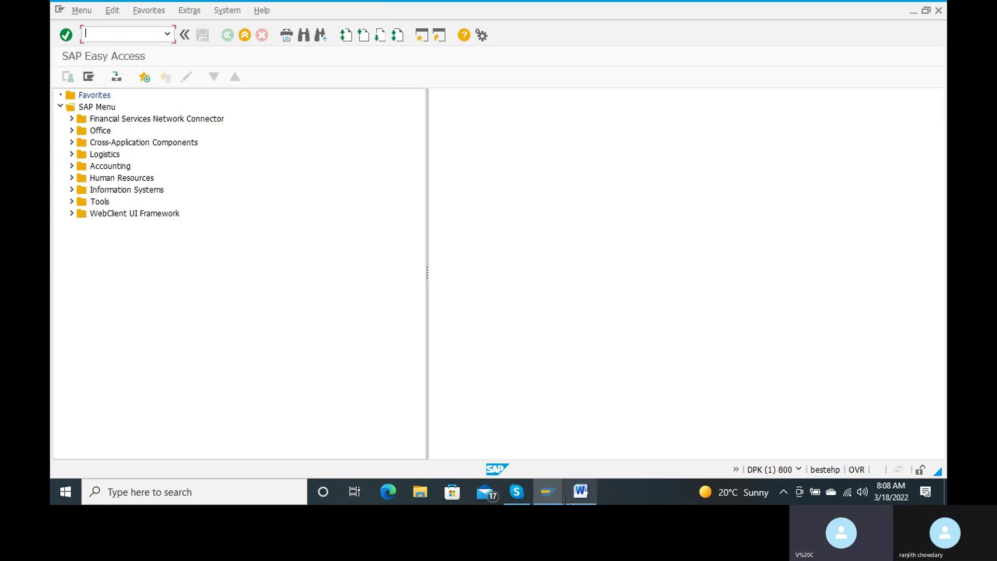
mouse_move(581, 491)
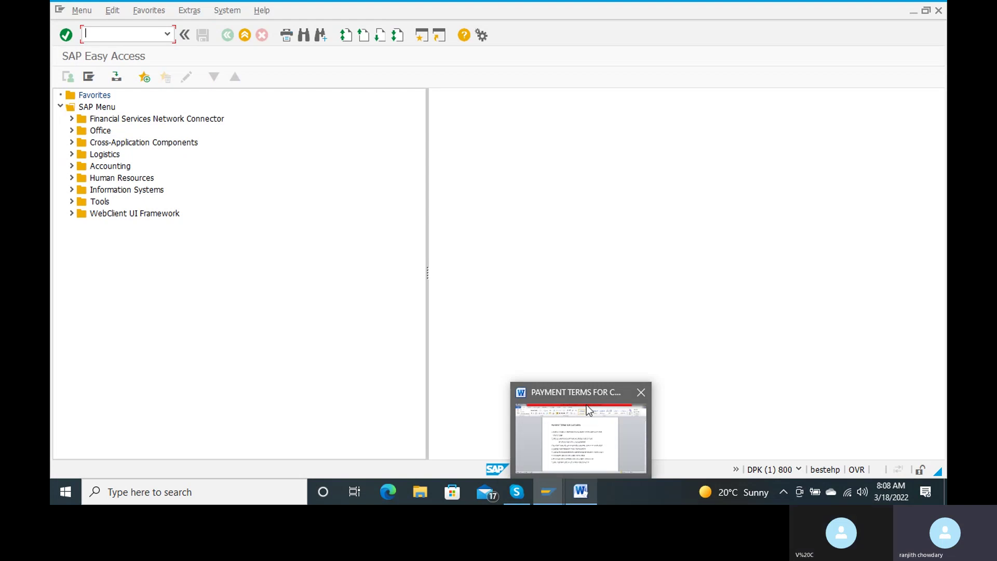
click(586, 404)
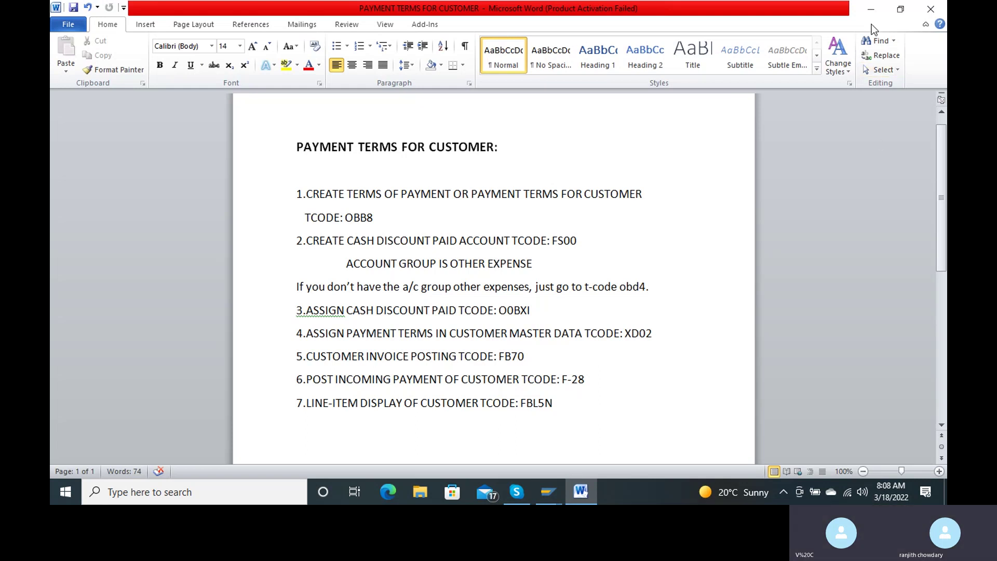
Step: Minimize the Word, SAP and Skype windows and open the desktop document "Sap fico online training topic wise" in Word at its latest topics
click(867, 7)
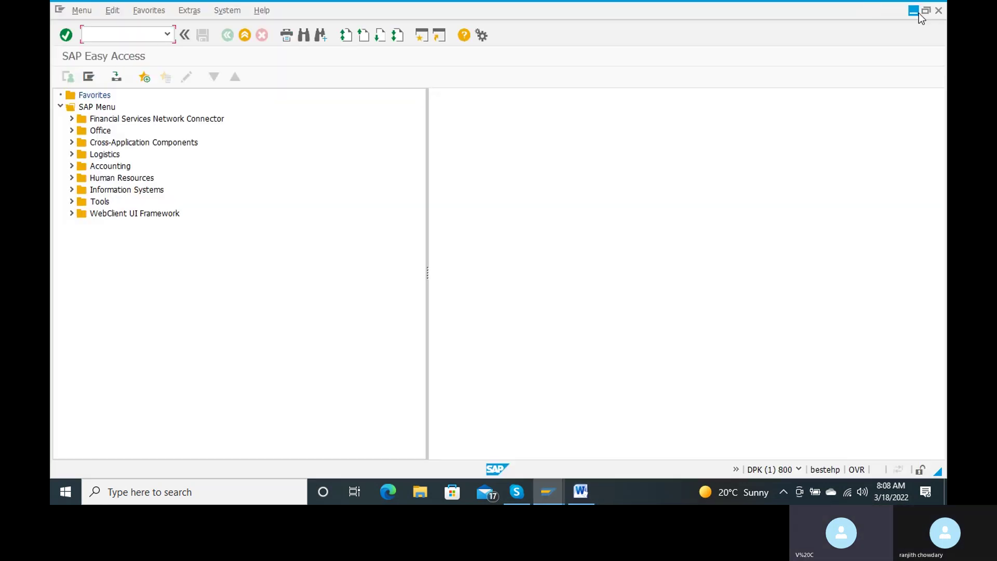
click(914, 11)
click(883, 6)
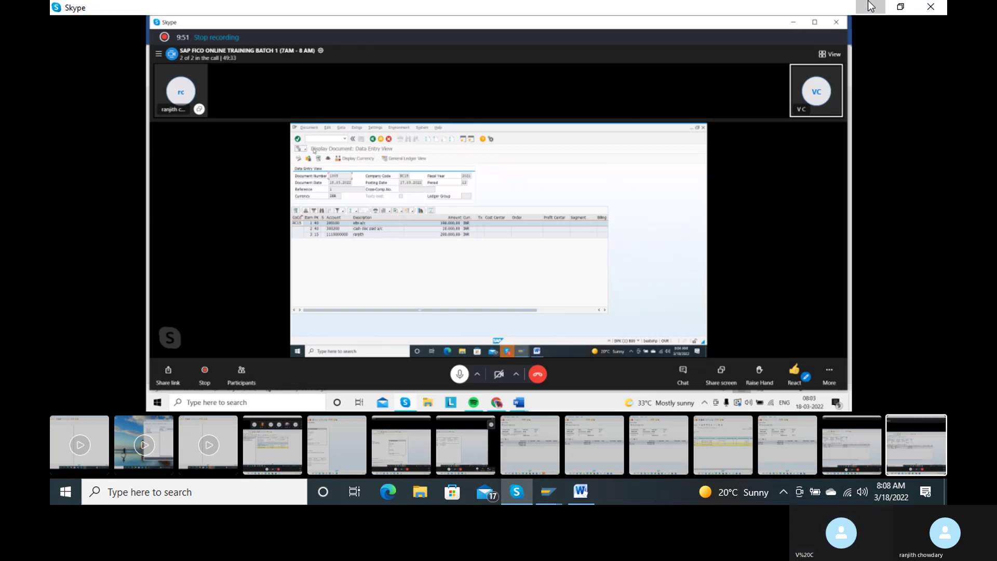
click(870, 4)
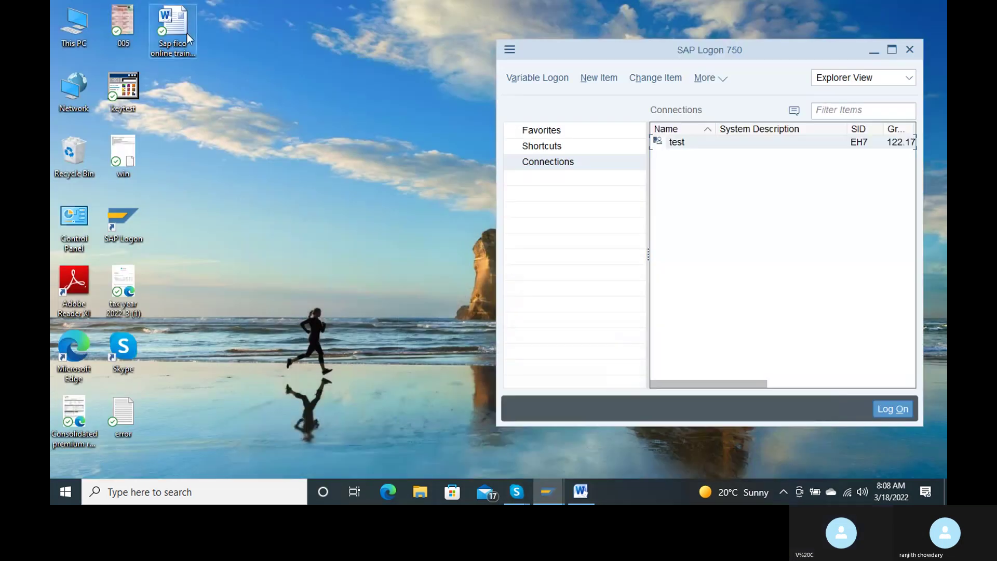
double_click(187, 33)
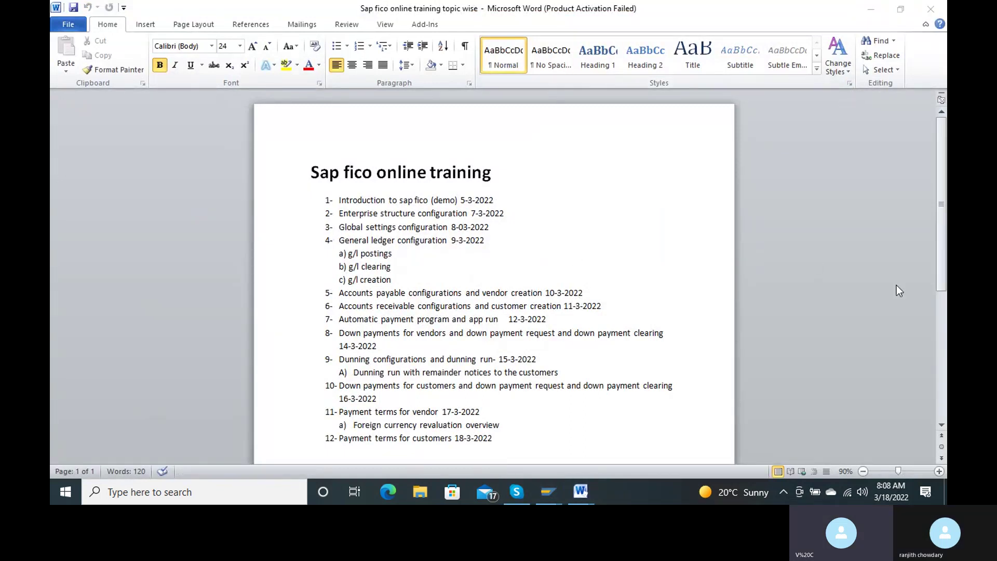
drag(941, 251, 941, 272)
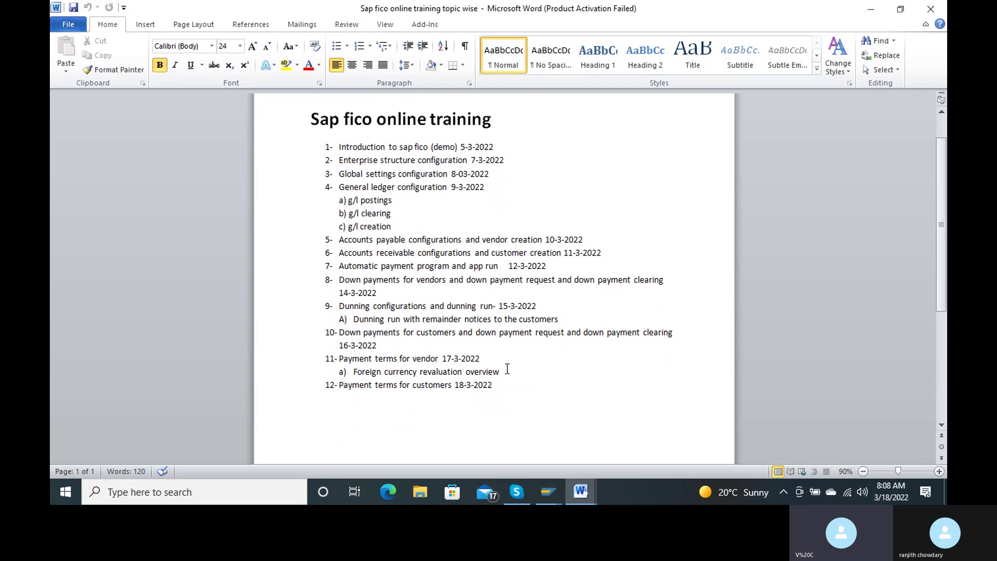
Step: Add a sub-item b) starting with "pay" below "Foreign currency revaluation overview" under the Payment terms for vendor topic
click(508, 370)
key(Return)
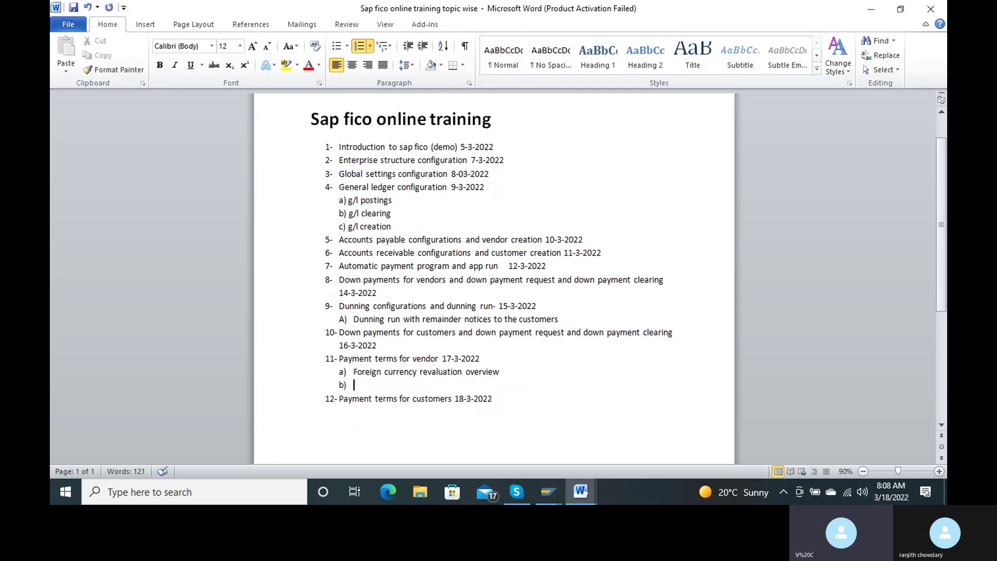
text(pay)
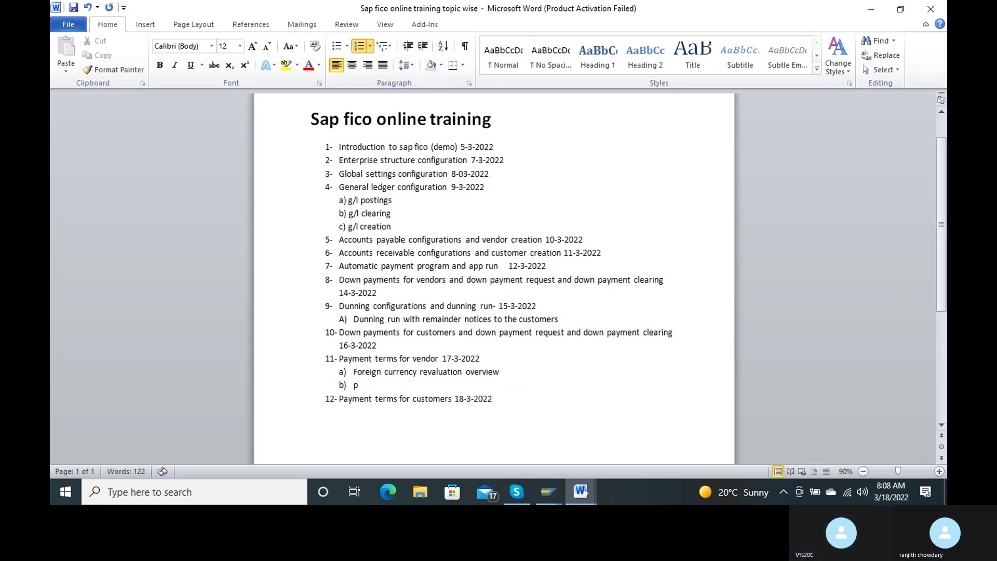